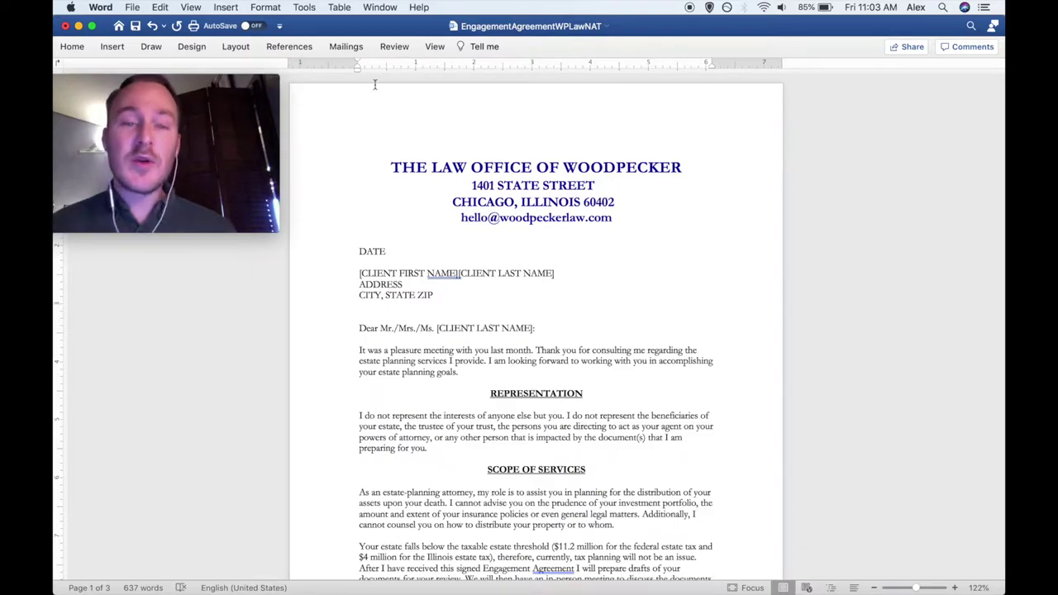
- Expand the ribbon from the Home tab and launch the Woodpecker add-in pane
left_click(73, 48)
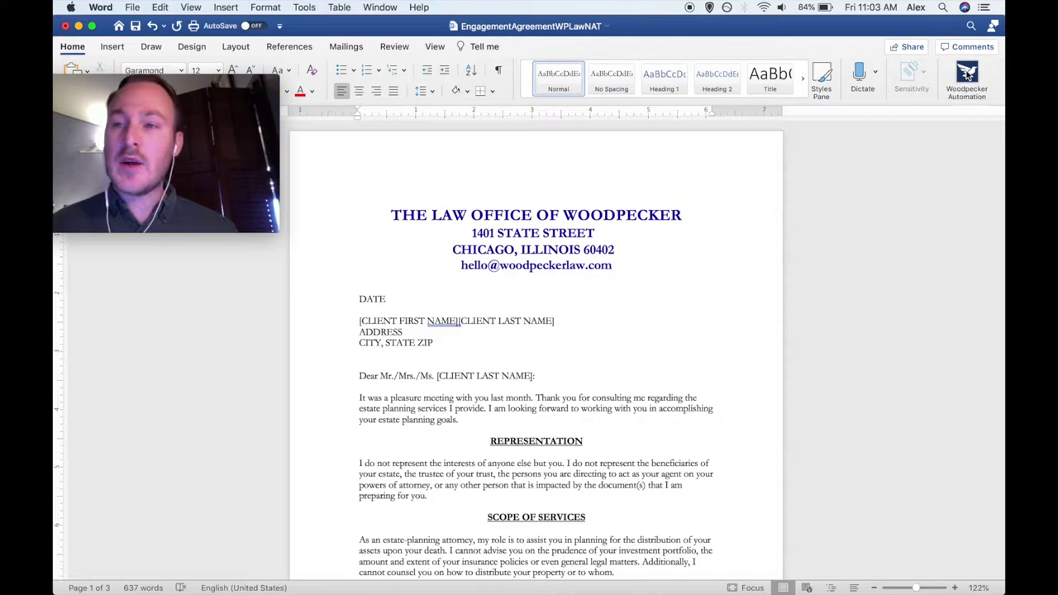
left_click(968, 76)
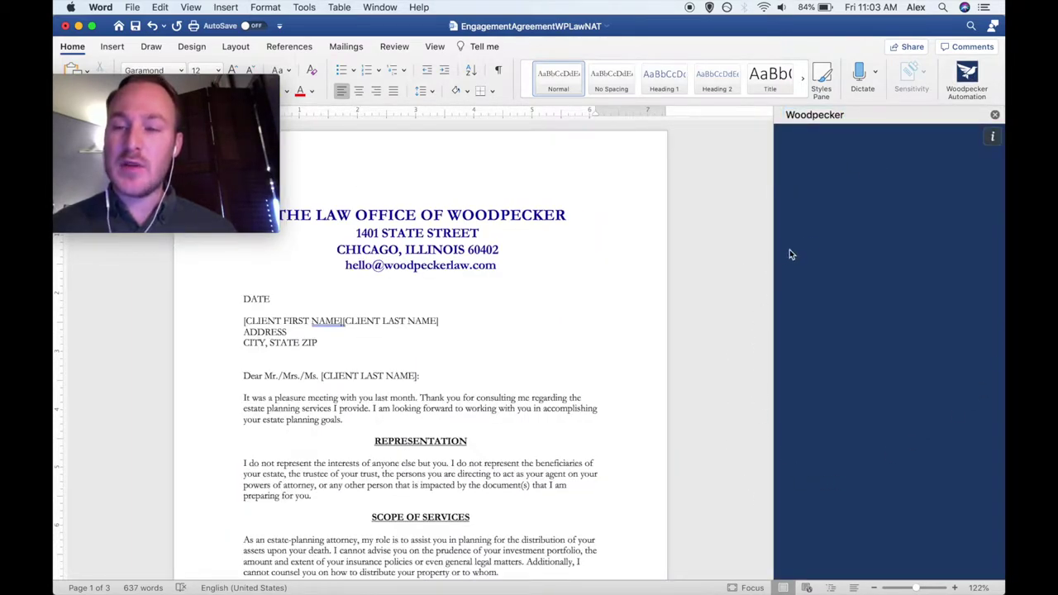
- Widen the Woodpecker pane beside the agreement and return focus to the Word document
left_click_drag(774, 254, 680, 256)
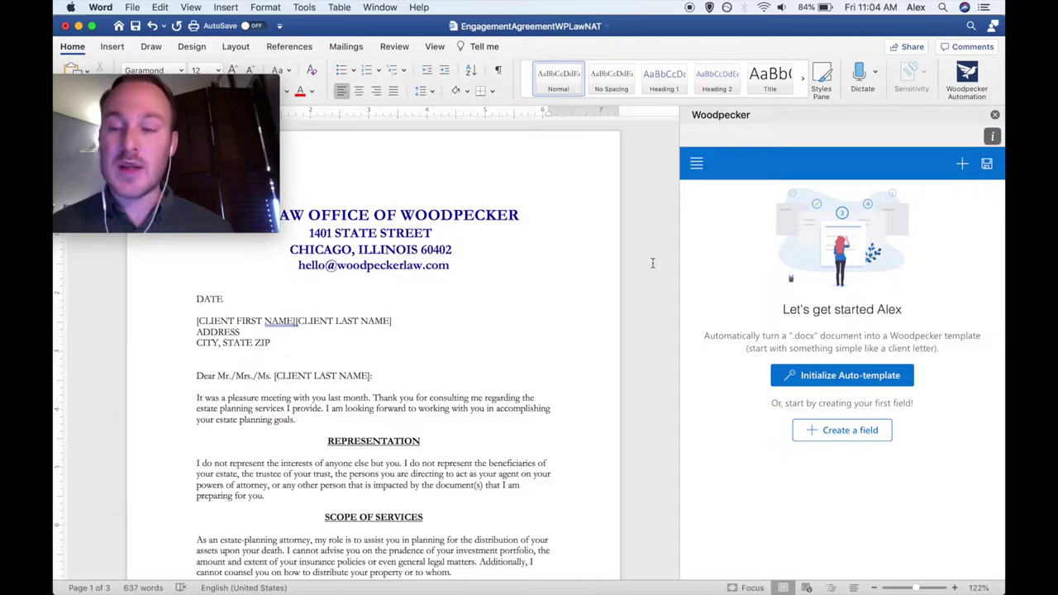
key("super+Tab")
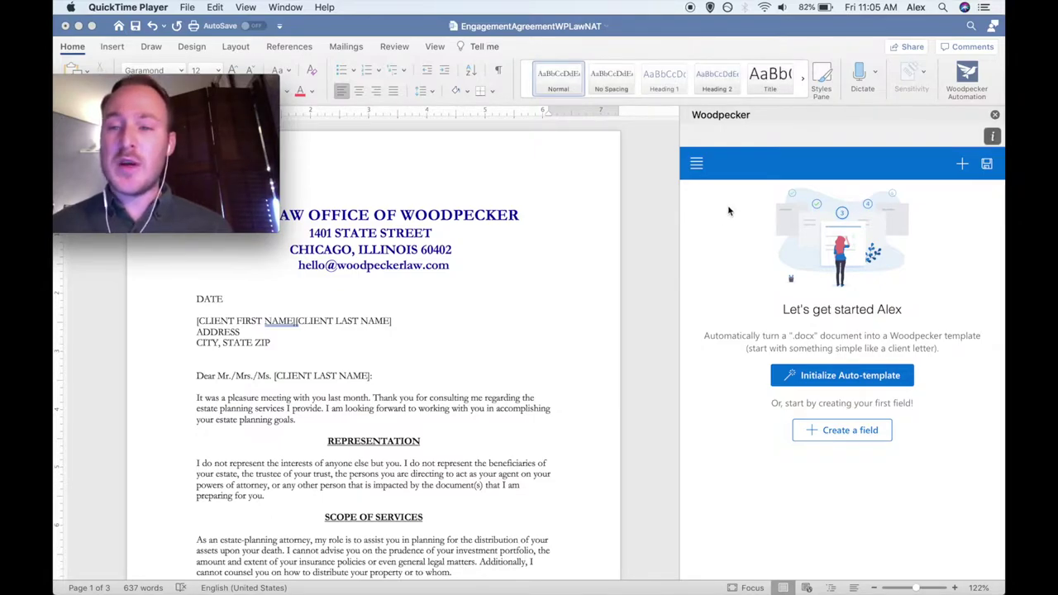
left_click(963, 166)
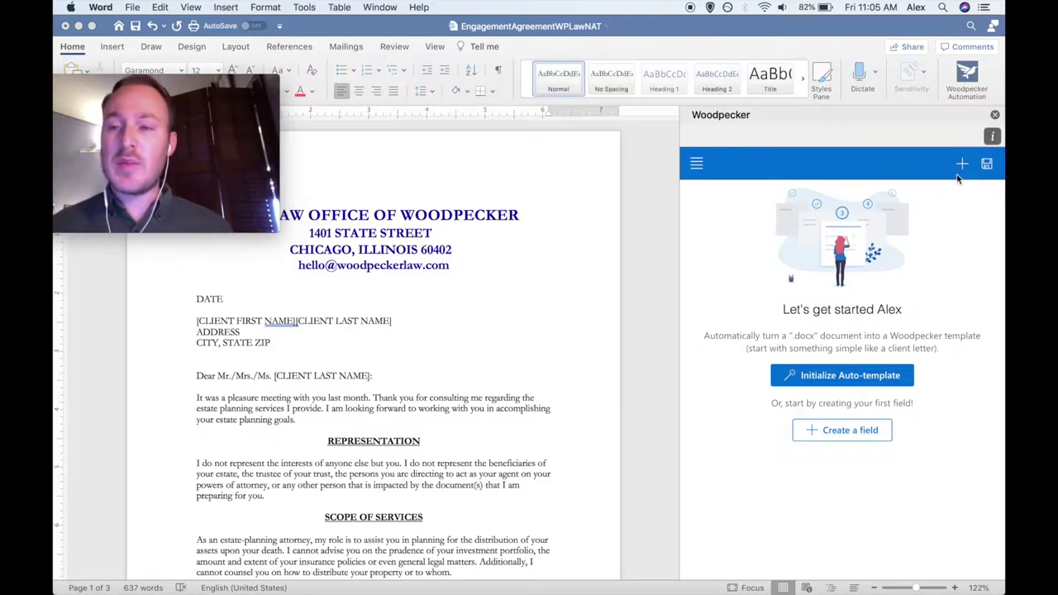
- Create a single-line text field 'Client first name' with guidance 'Please enter the client's first name'
left_click(963, 166)
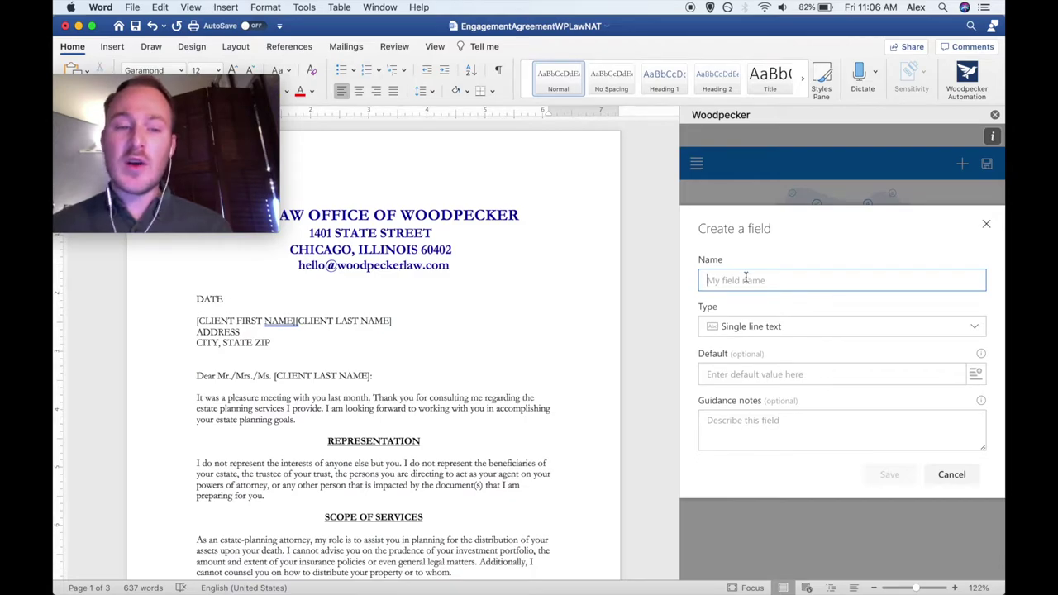
type("Client first name")
left_click(768, 329)
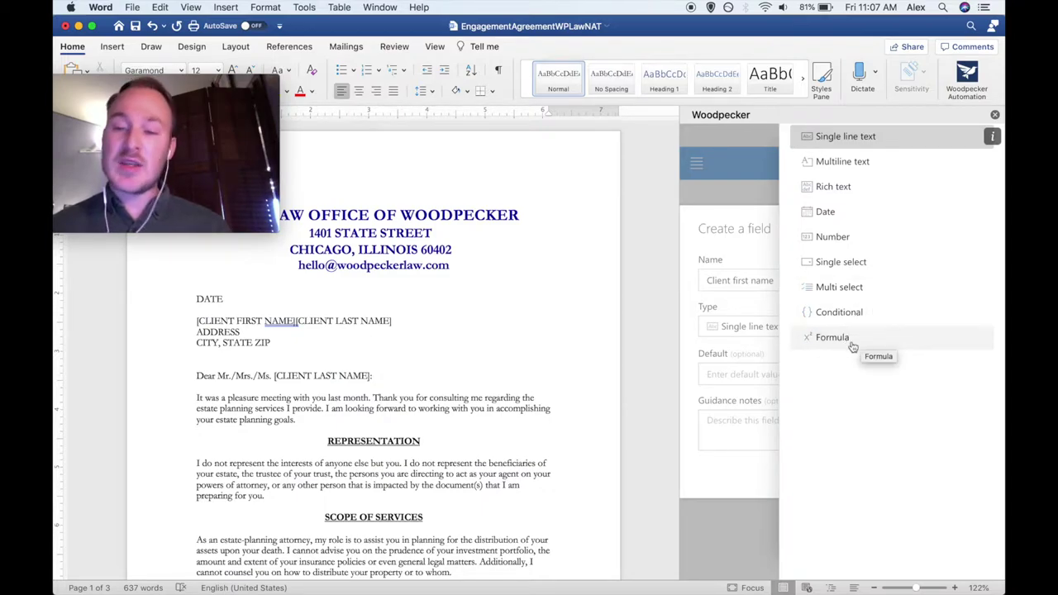
left_click(864, 139)
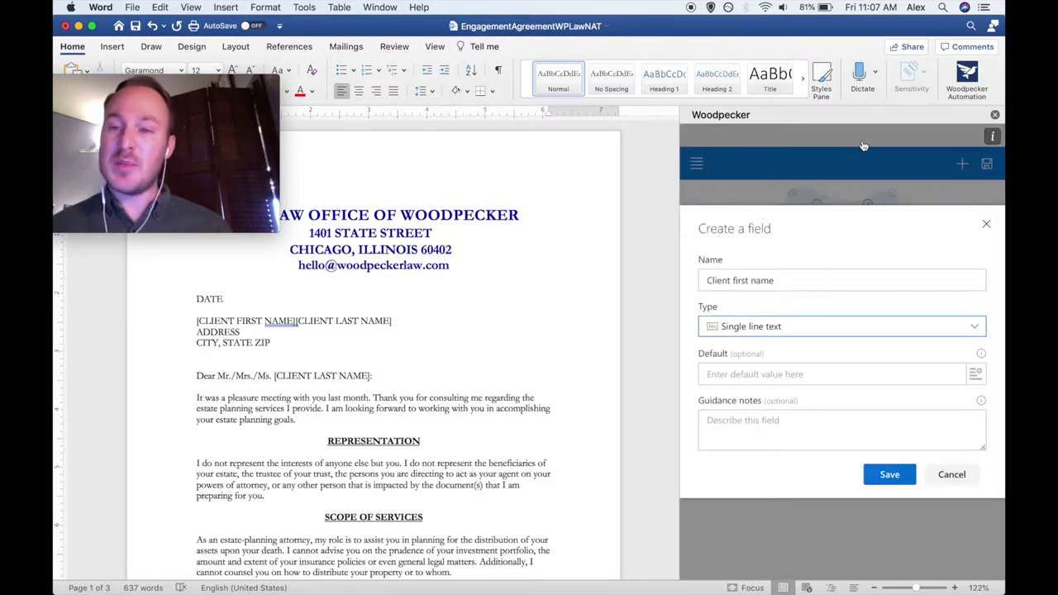
left_click(726, 436)
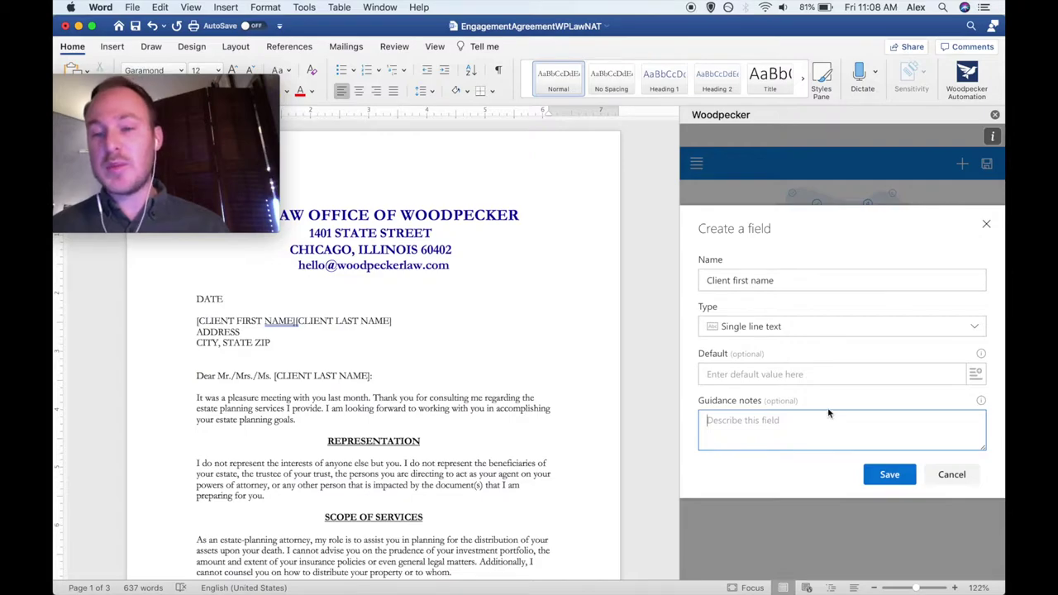
type("Please enter the client's first name")
left_click(890, 474)
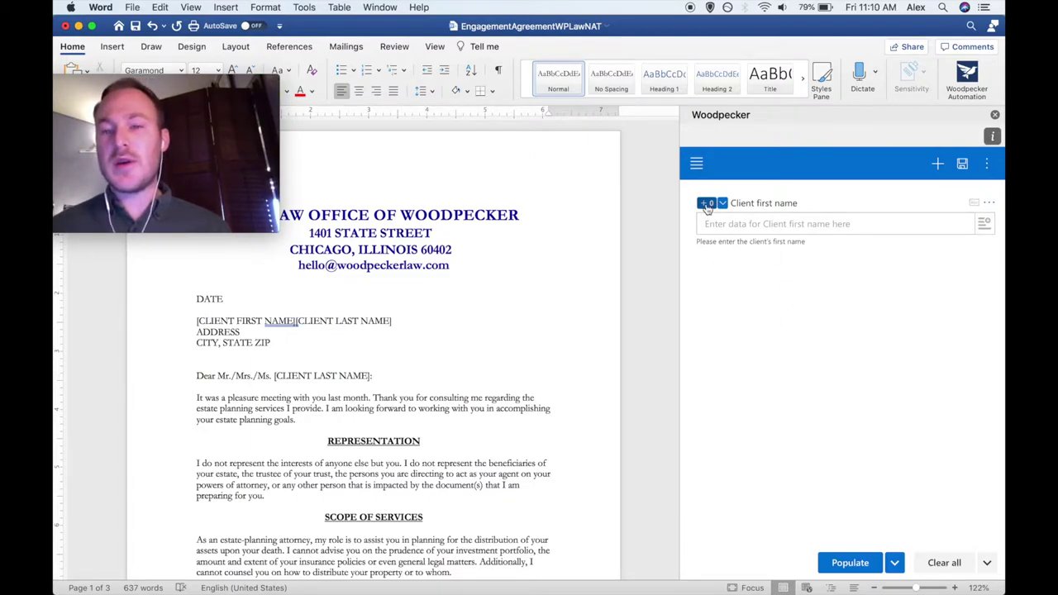
- Replace the [CLIENT FIRST NAME] placeholder in the address block with the Client first name field
mouse_move(708, 209)
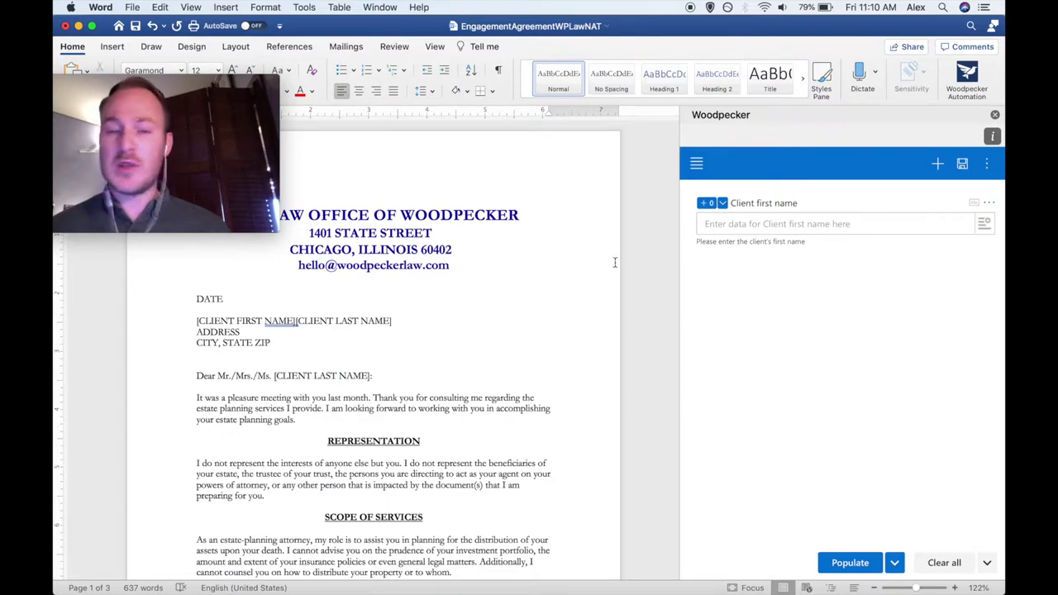
left_click_drag(197, 321, 291, 324)
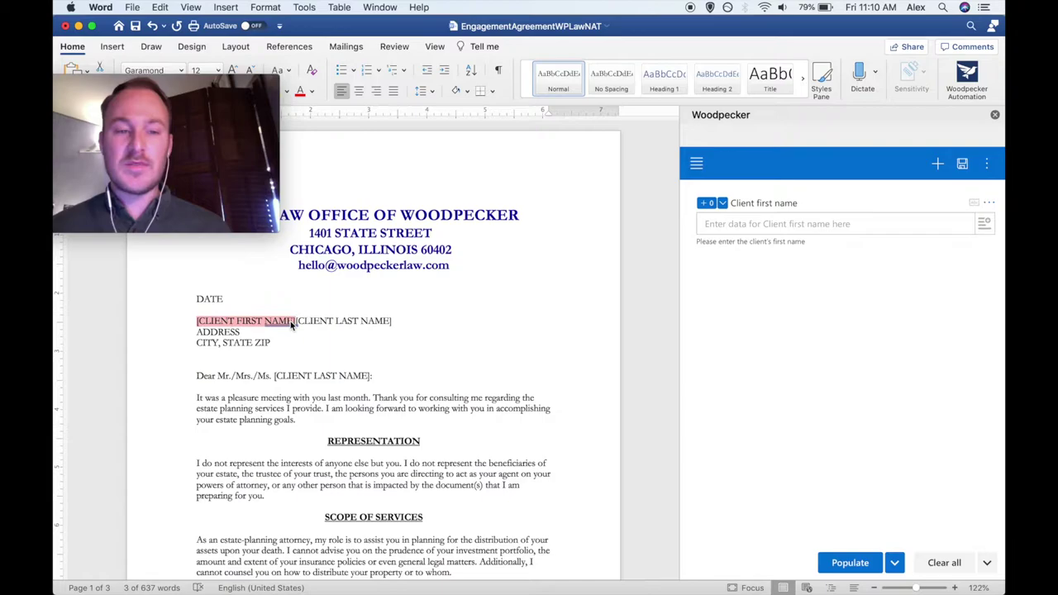
left_click(705, 203)
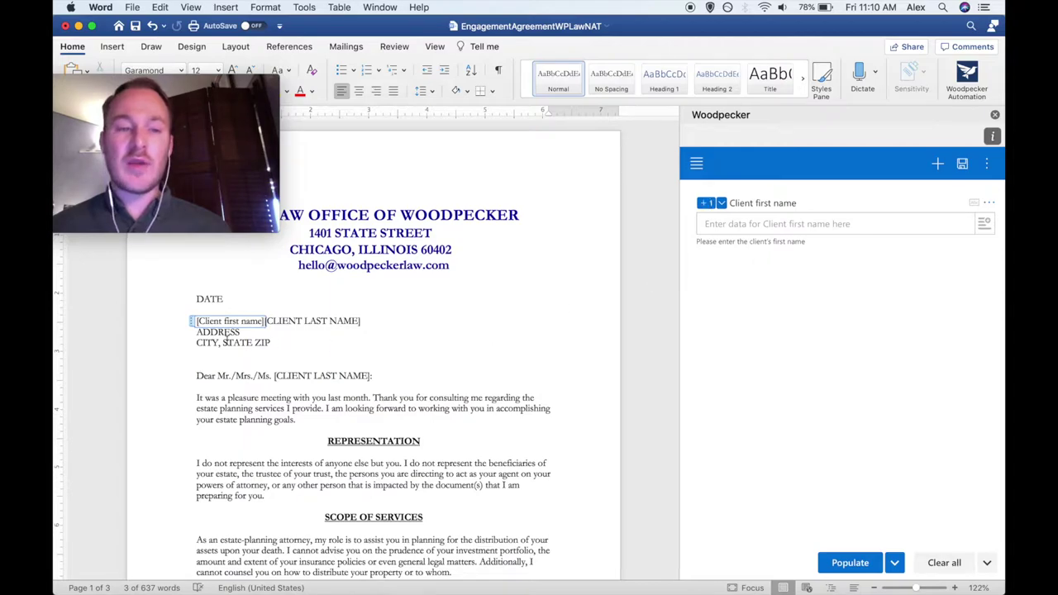
left_click(240, 322)
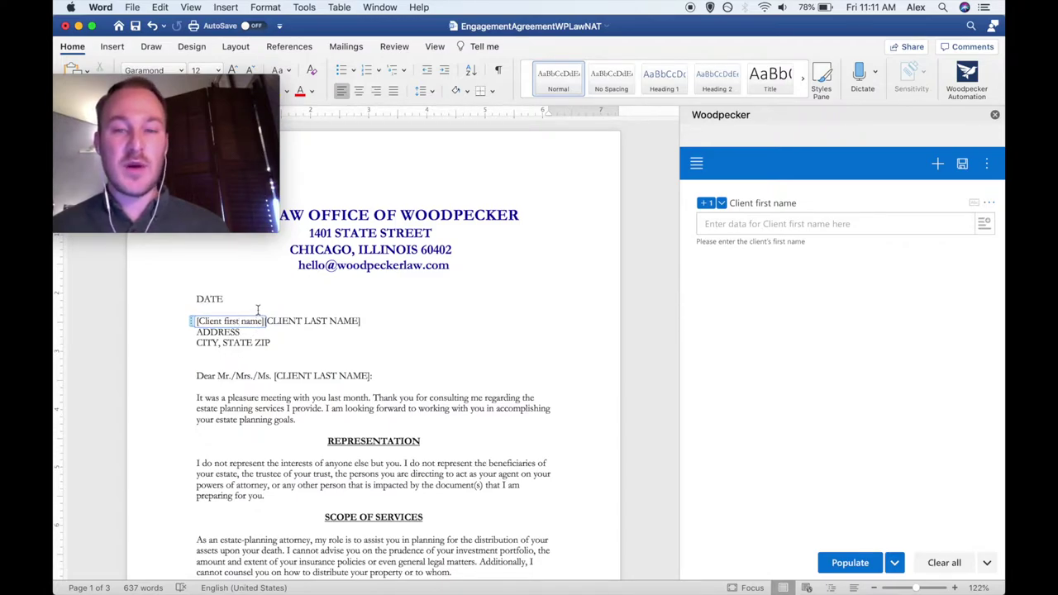
mouse_move(708, 209)
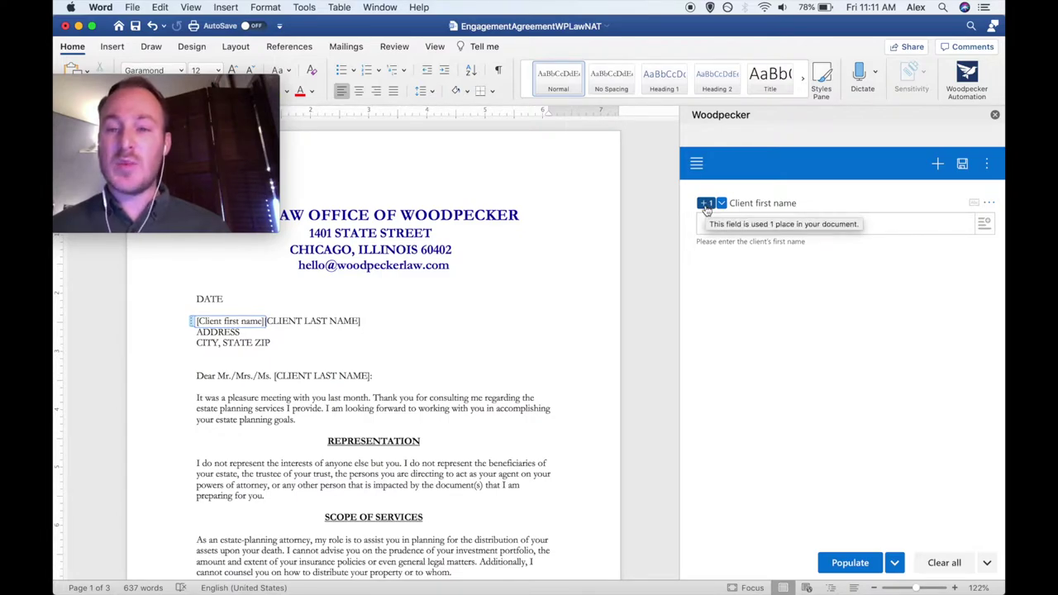
left_click(938, 164)
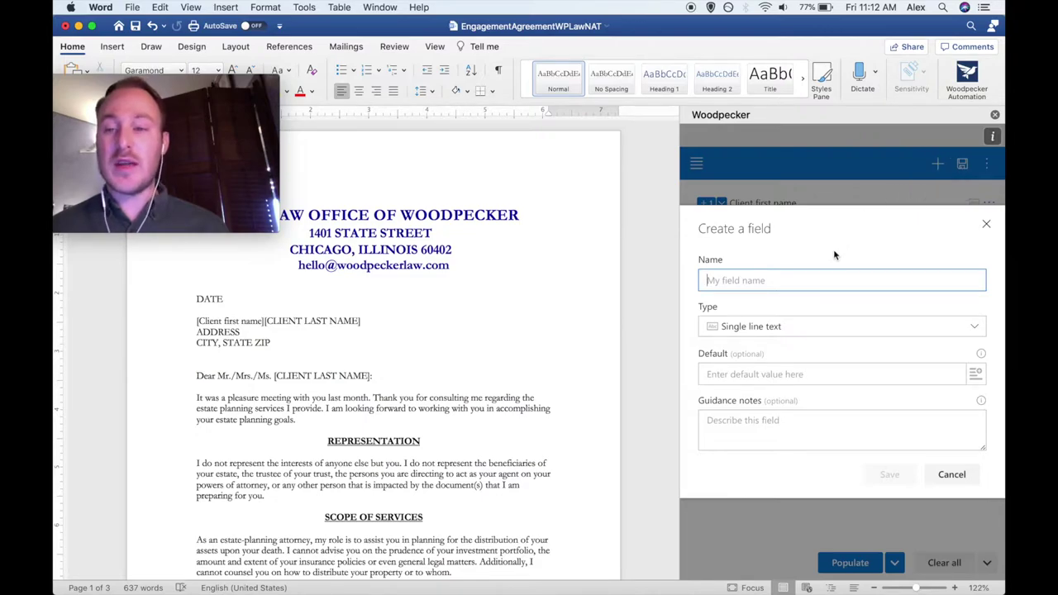
- Create a single-select field 'Client Genger' with choices Male, Female and Other, then preview them
type("Client Genger")
left_click(761, 326)
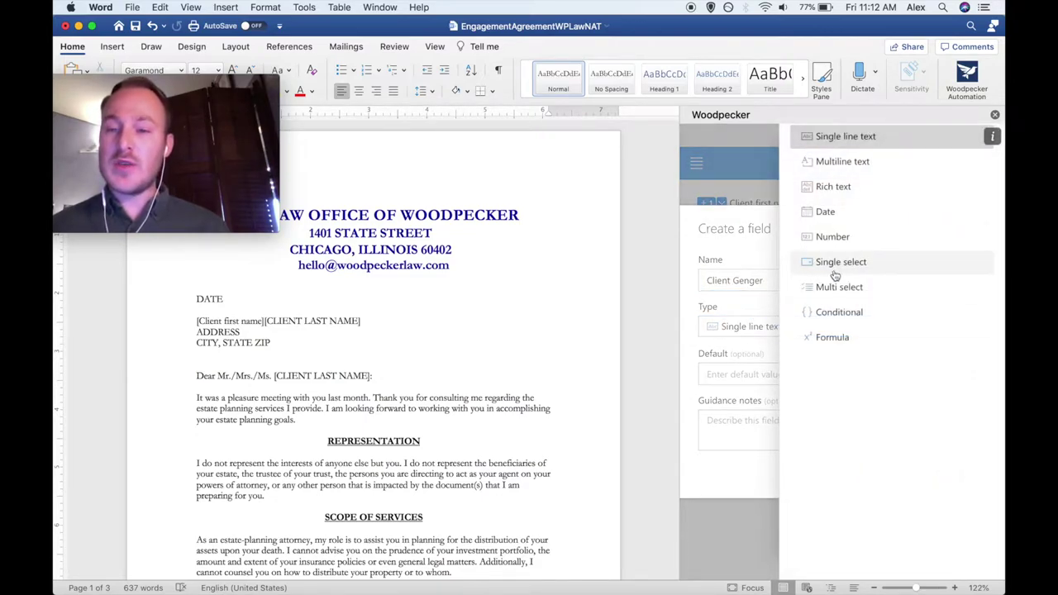
left_click(836, 275)
left_click(787, 323)
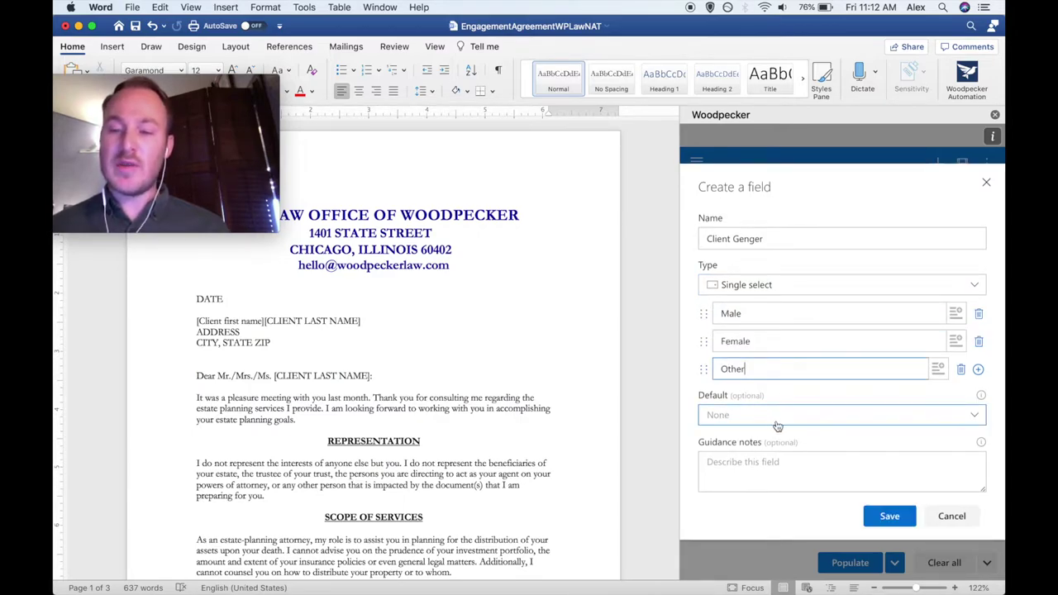
left_click(890, 516)
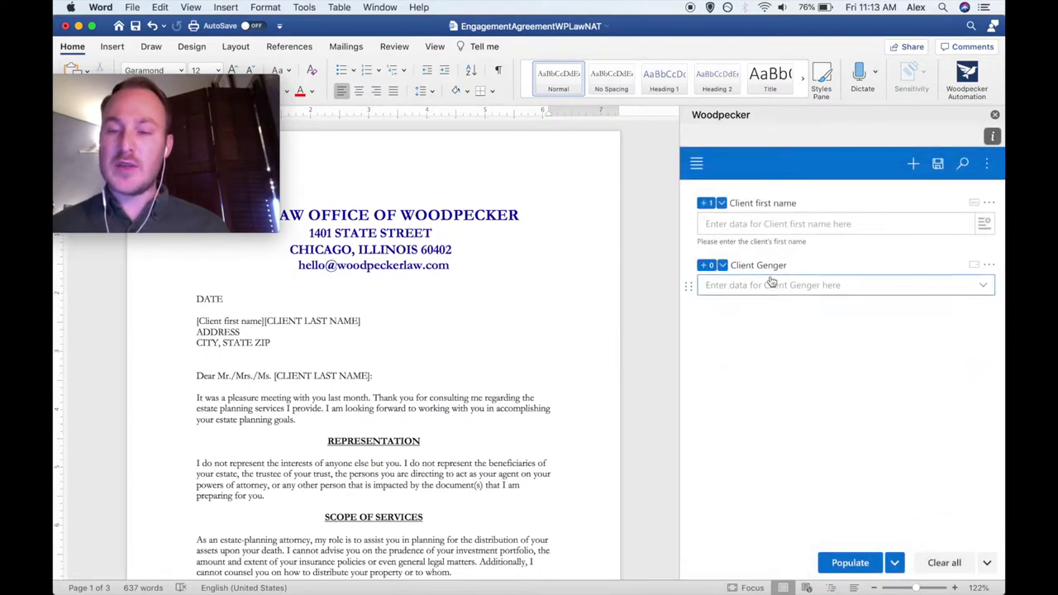
left_click(800, 293)
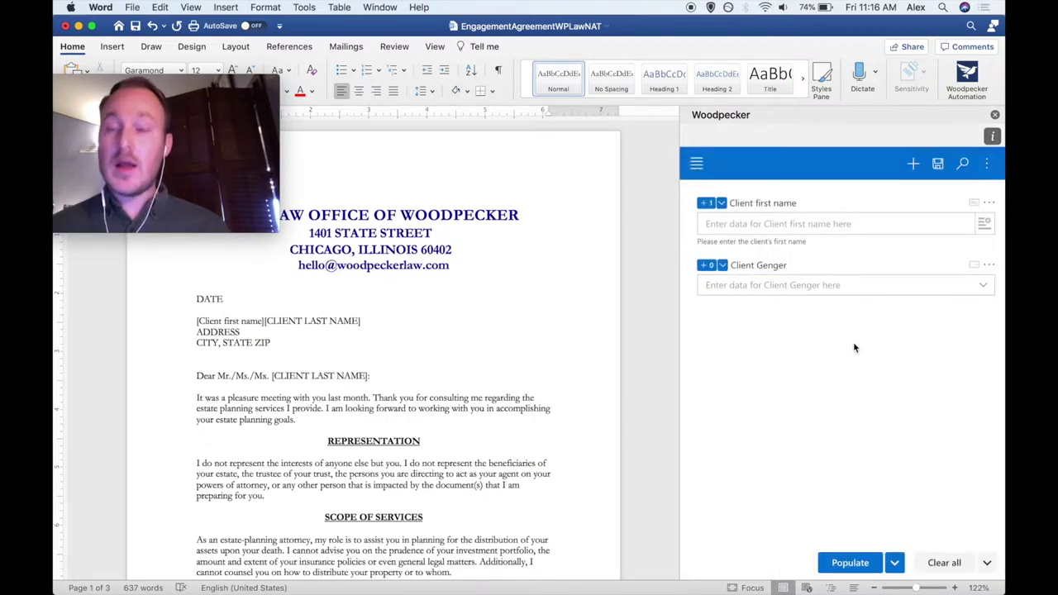
left_click(914, 164)
- Start a conditional field named Client Salutation and add a second condition block
type("Client Salutation")
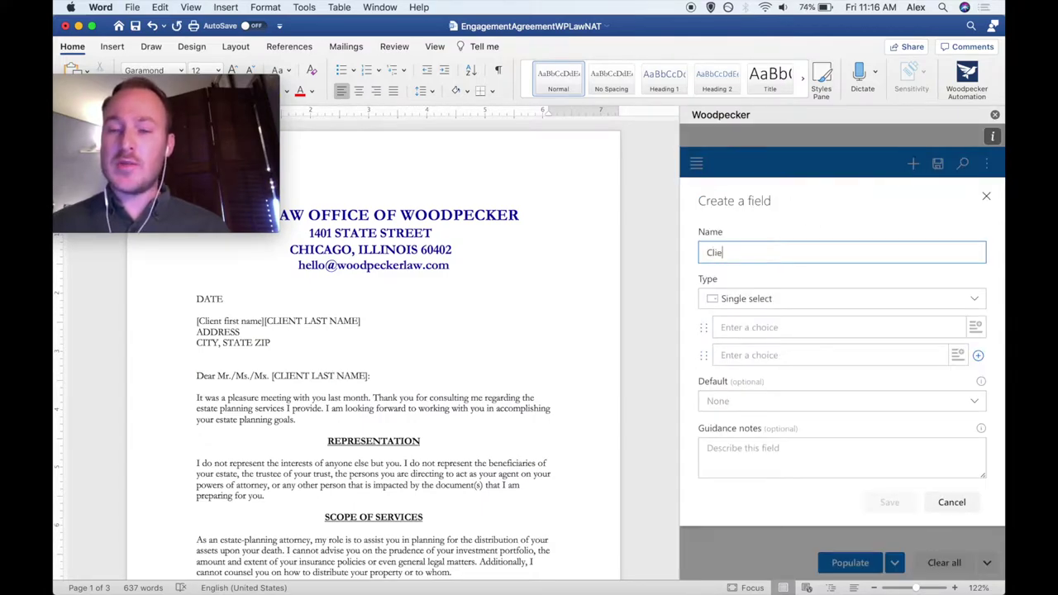
left_click(813, 299)
left_click(835, 314)
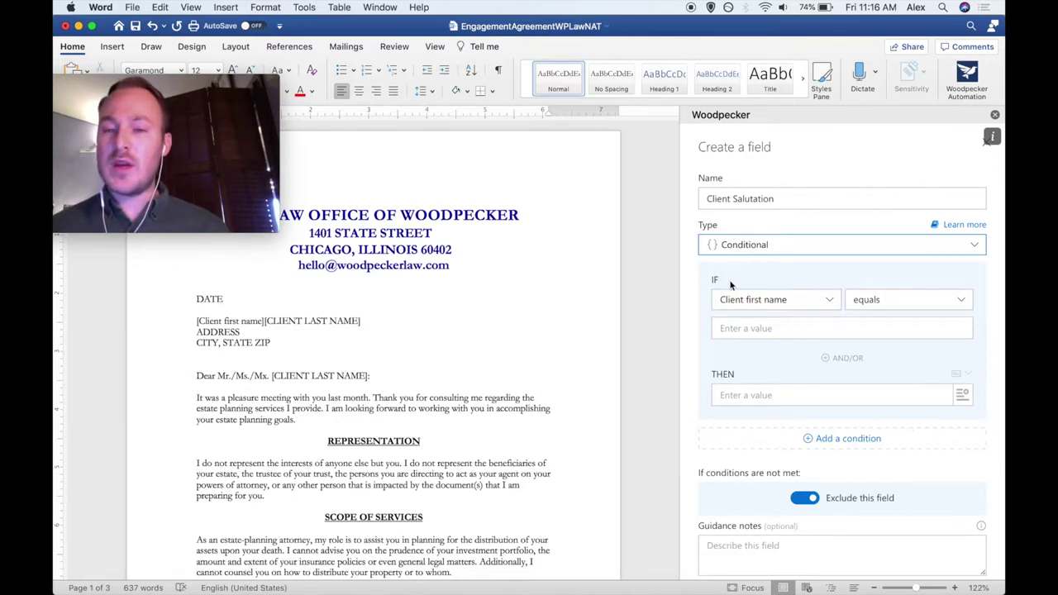
scroll(761, 372, "down", 1)
scroll(761, 372, "down", 1)
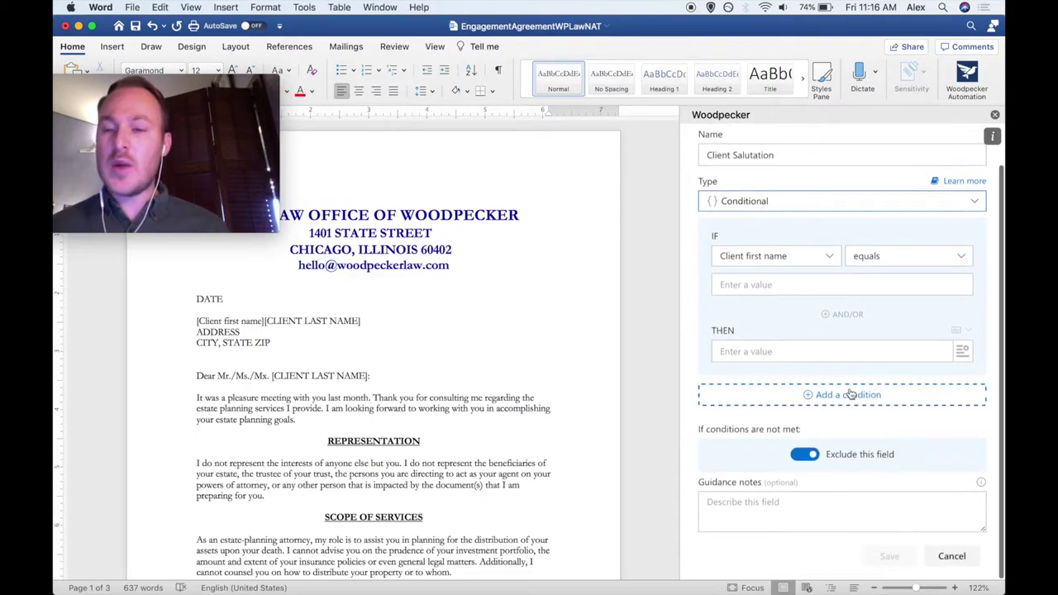
left_click(785, 395)
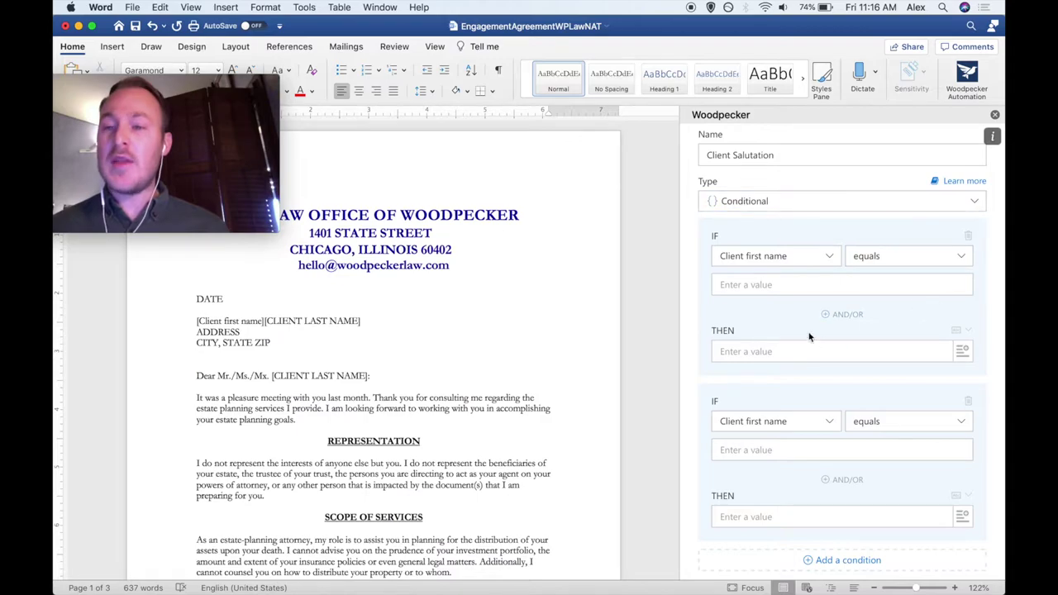
- Make the first condition output Mr. when Client Genger is Male
left_click(777, 256)
left_click(810, 169)
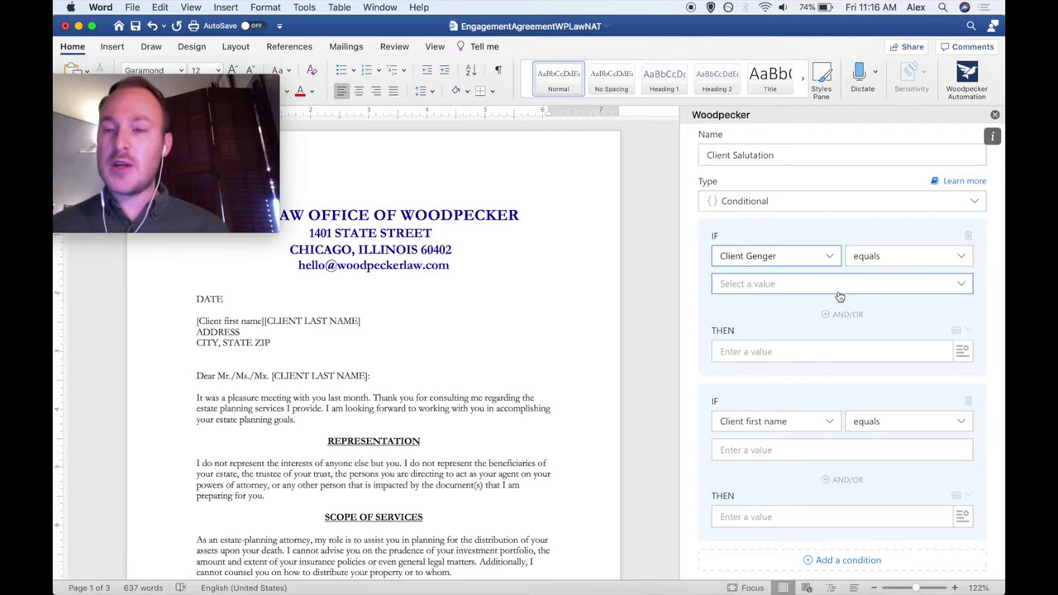
left_click(903, 285)
left_click(855, 148)
left_click(795, 350)
type("Mr.")
- Make the second condition output Ms. when Client Genger is Female
scroll(857, 352, "down", 2)
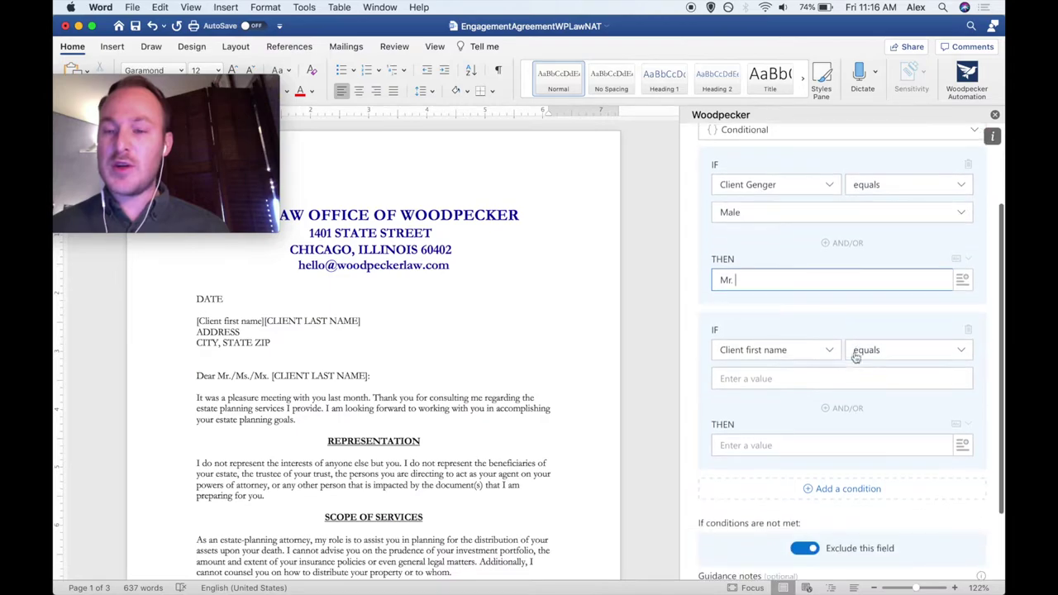
left_click(787, 350)
left_click(842, 164)
left_click(846, 373)
left_click(837, 163)
left_click(771, 440)
type("Ms.")
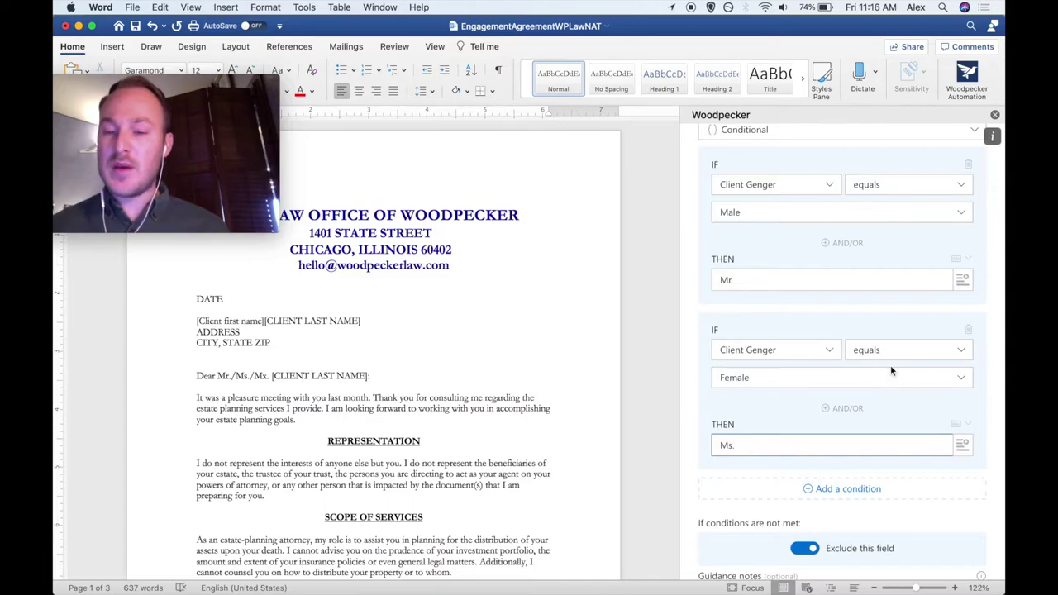
- Add a third condition that outputs Mx. when Client Genger is Other
scroll(857, 397, "down", 2)
left_click(857, 395)
scroll(857, 398, "down", 1)
left_click(823, 326)
left_click(827, 162)
left_click(834, 353)
left_click(815, 185)
left_click(776, 423)
type("Mx")
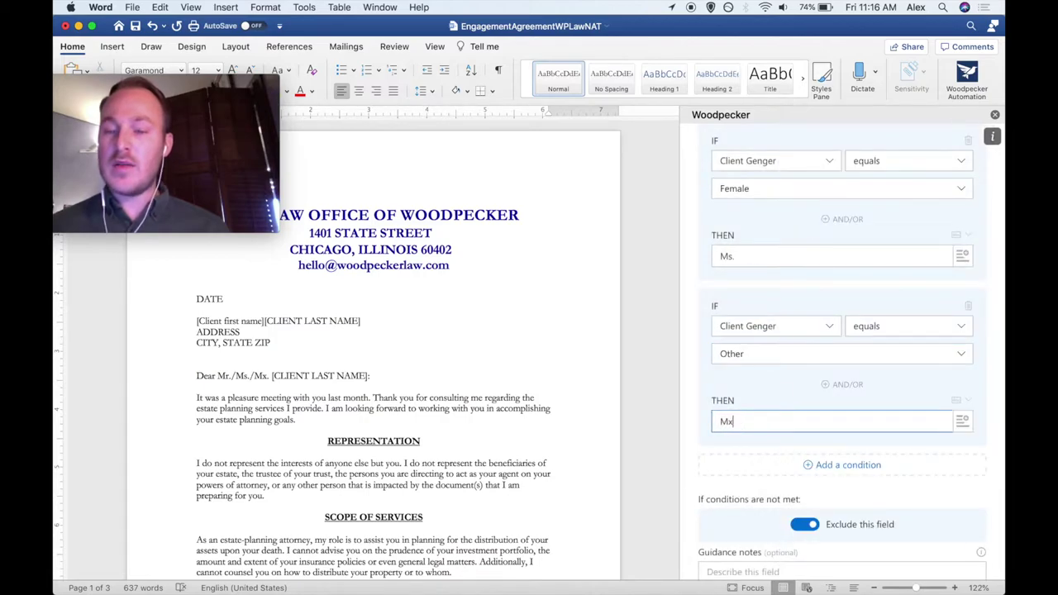
type(".")
- Save the Client Salutation field and test it with Client Genger set to Male
scroll(843, 410, "down", 2)
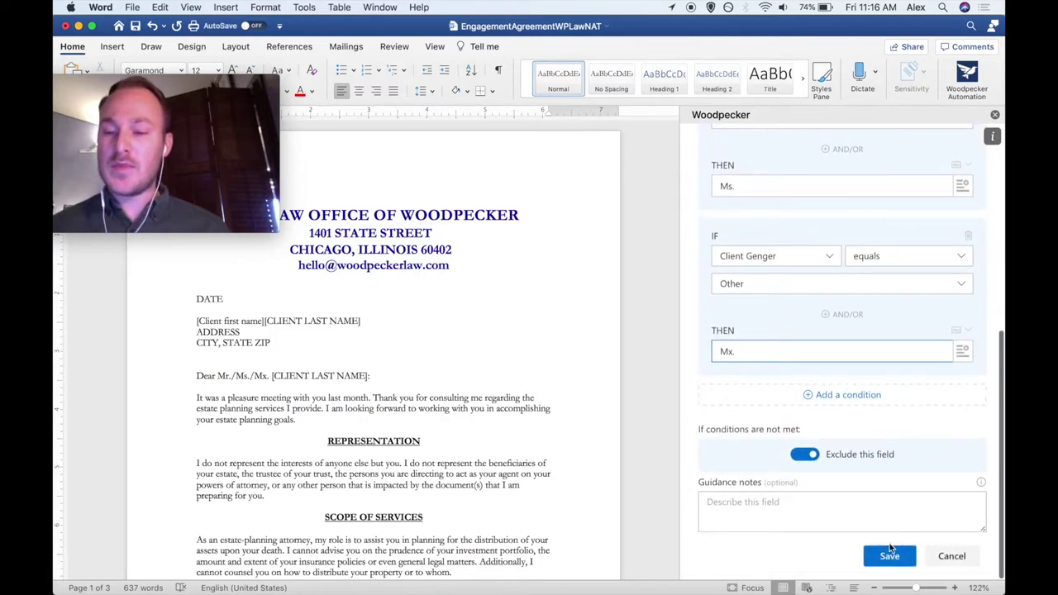
left_click(890, 556)
left_click(782, 285)
left_click(808, 144)
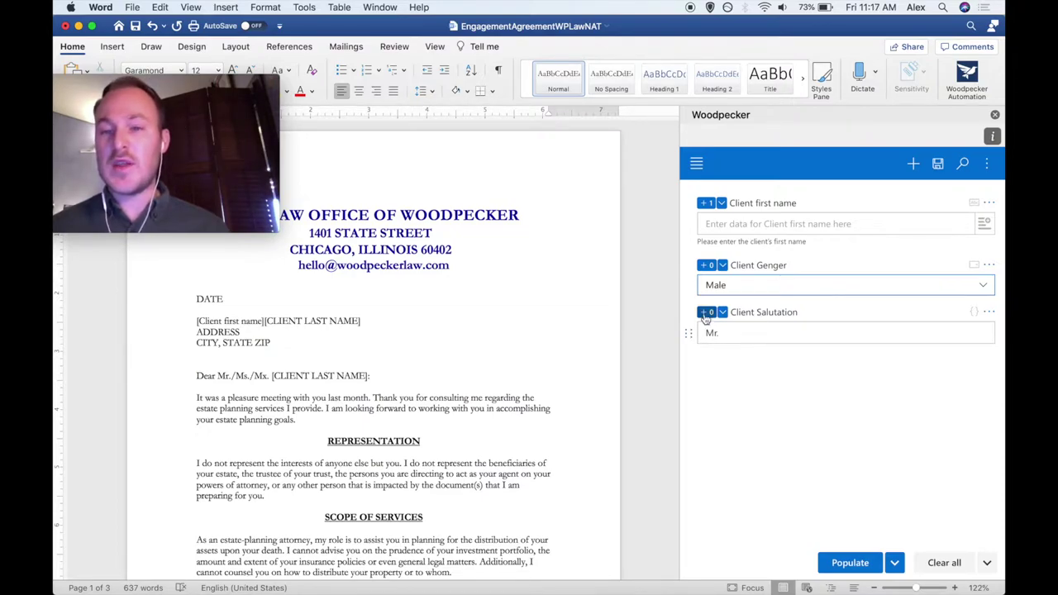
- Replace Mr./Ms./Mx. in the greeting line with the Client Salutation field
mouse_move(706, 319)
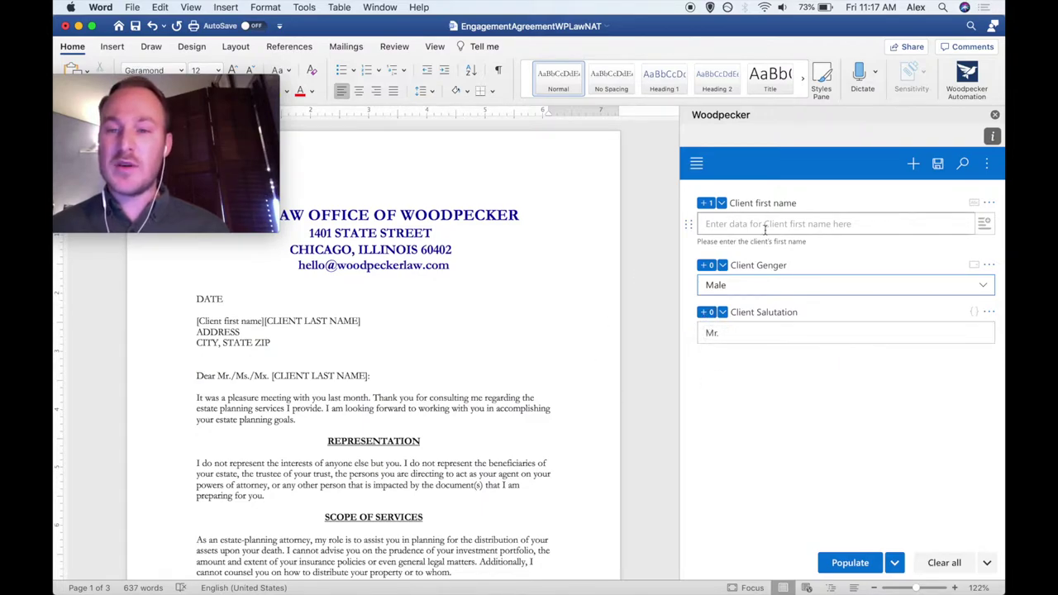
left_click_drag(218, 376, 269, 376)
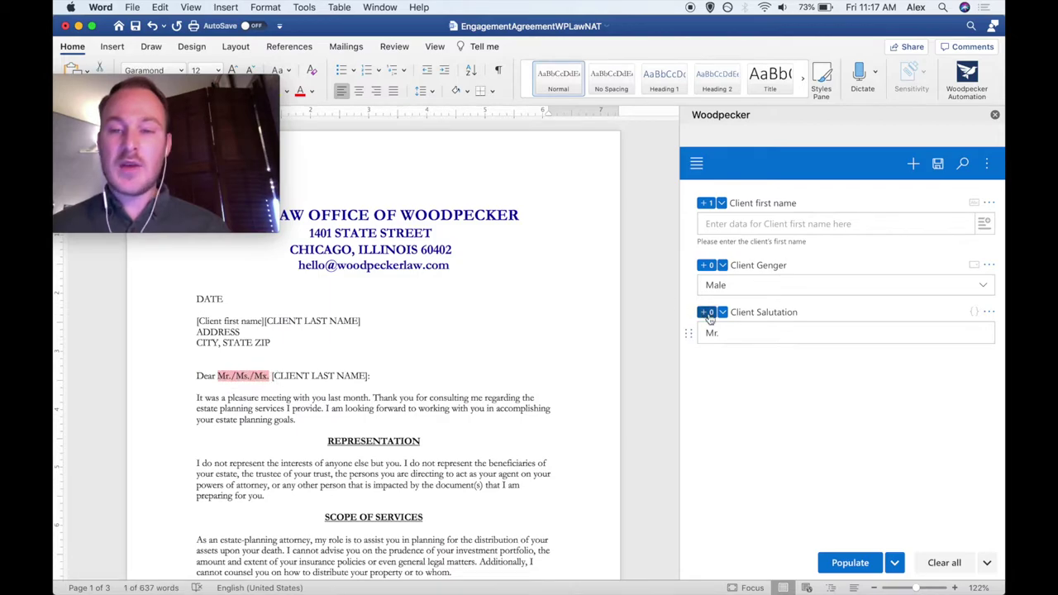
left_click(709, 318)
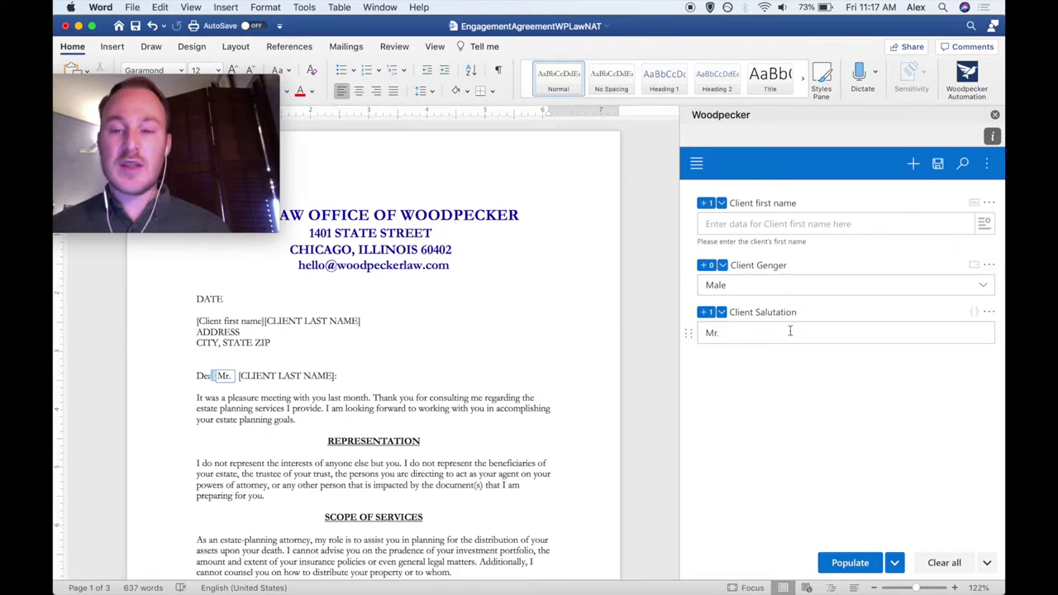
left_click(220, 396)
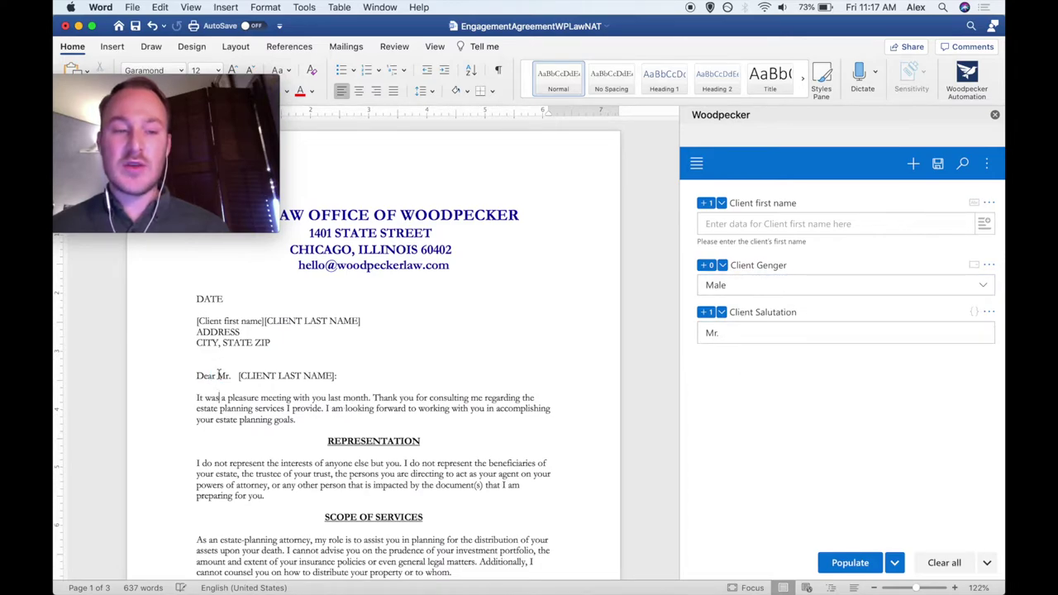
- Set Client Genger to Female and populate the letter so the greeting reads Dear Ms
left_click(743, 289)
left_click(842, 168)
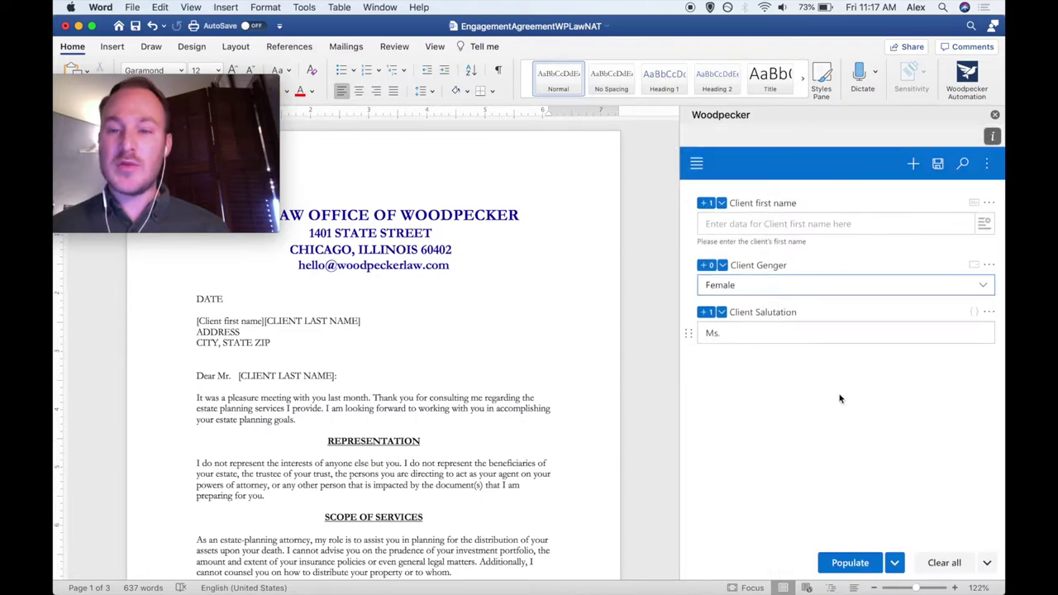
left_click(859, 560)
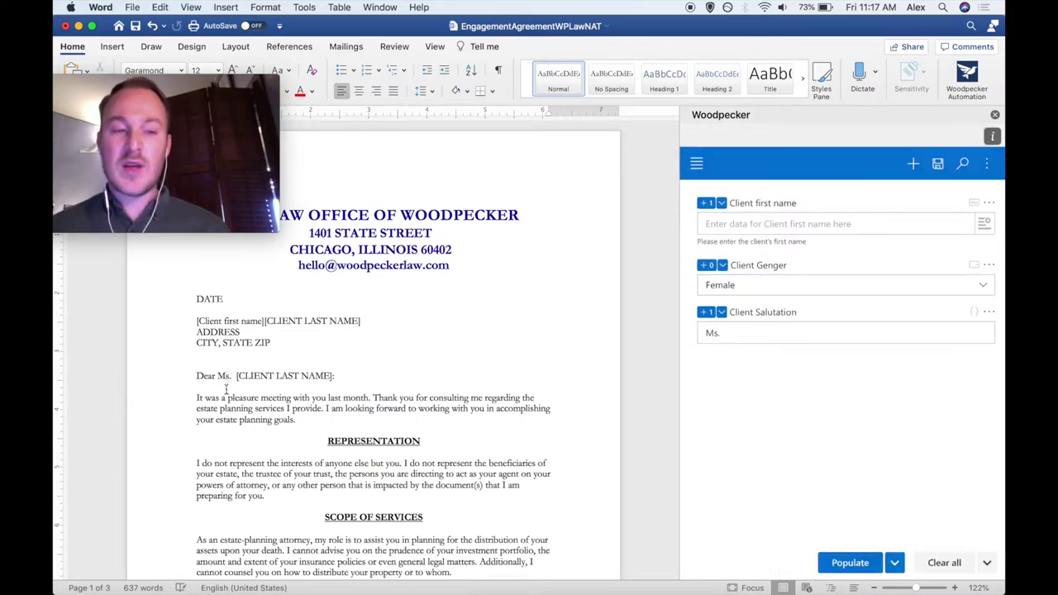
left_click(912, 164)
- Create a Date field formatted 'Friday, December 18, 2020' with its default left as None
type("Date")
left_click(776, 245)
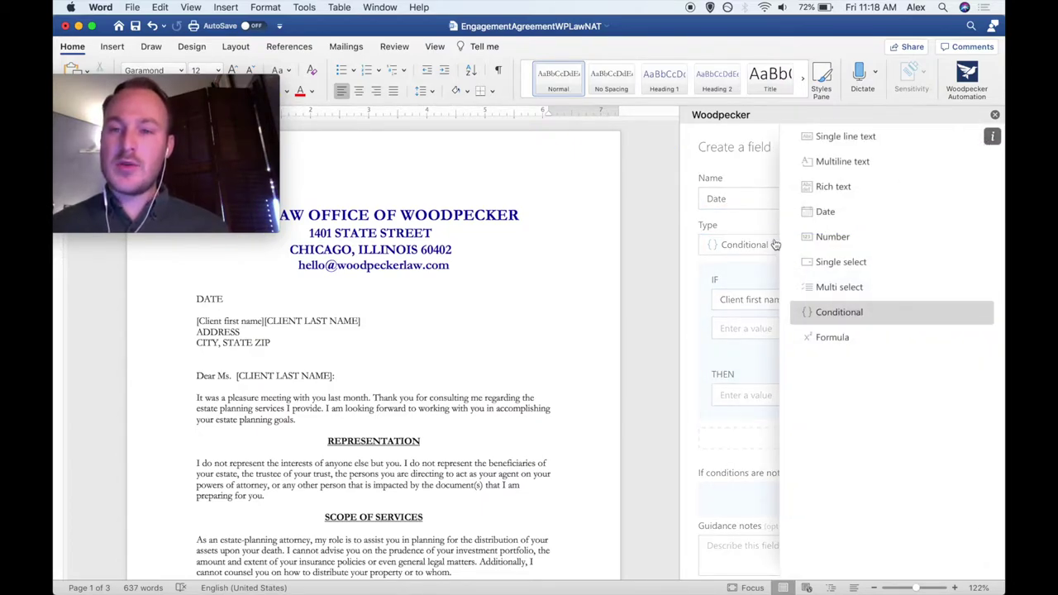
left_click(835, 215)
left_click(794, 350)
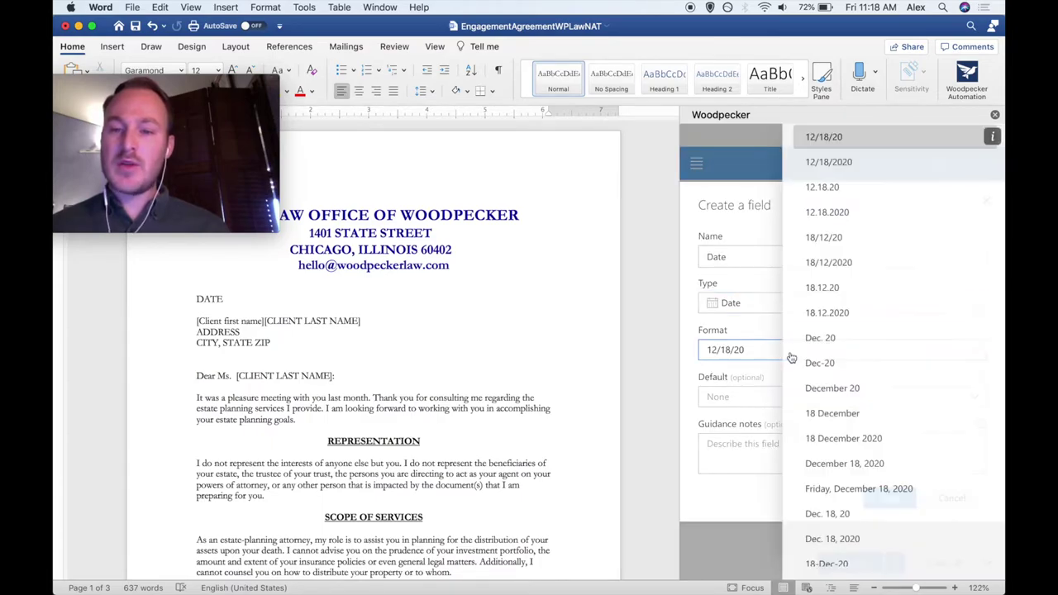
left_click(827, 489)
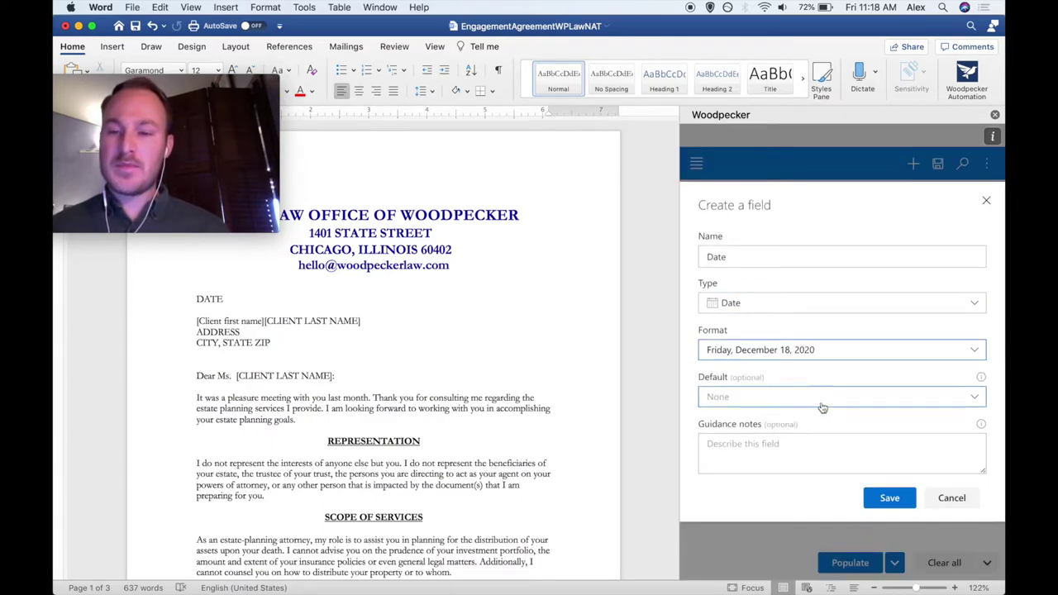
left_click(813, 398)
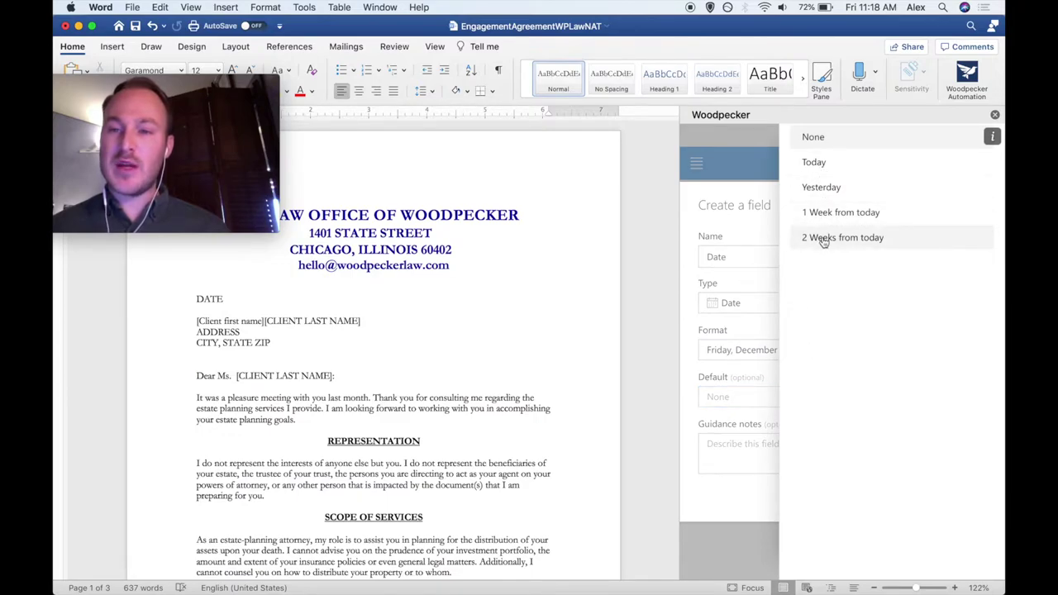
left_click(763, 453)
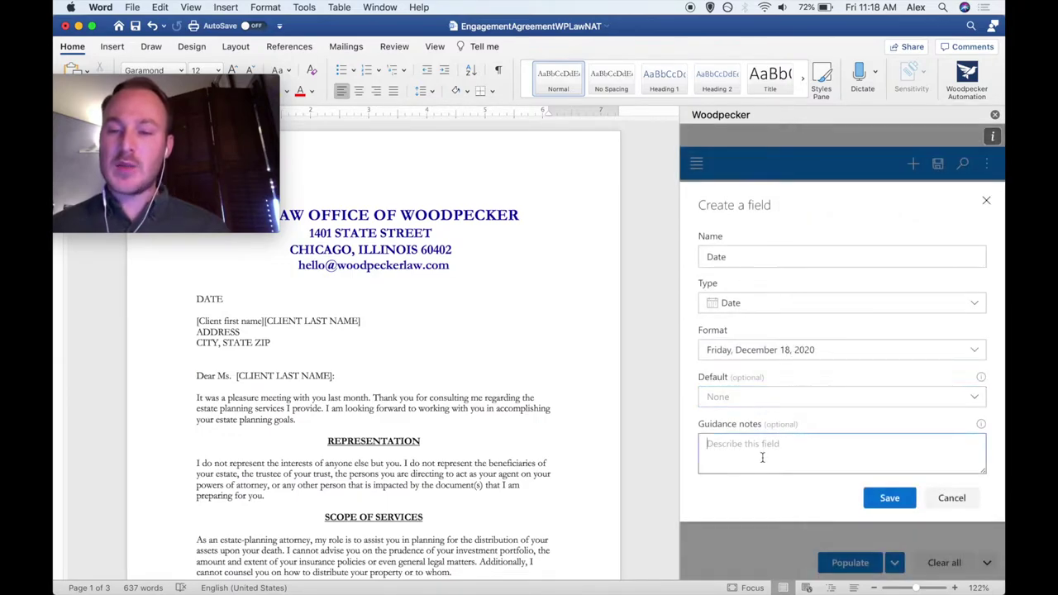
left_click(879, 498)
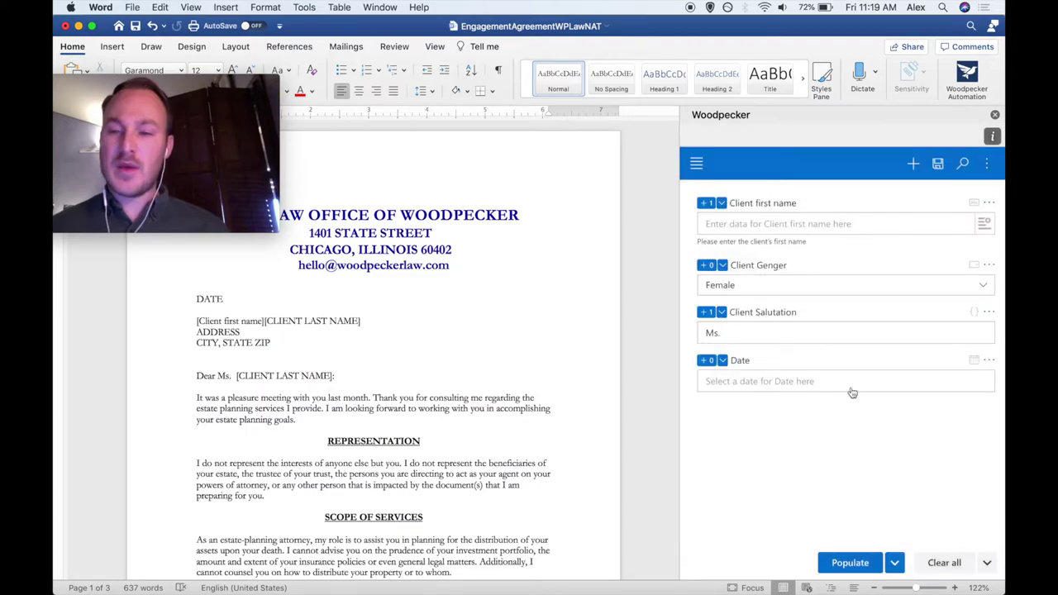
- Replace DATE in the letter with the Date field and populate it with Wednesday, December 16, 2020
left_click(790, 384)
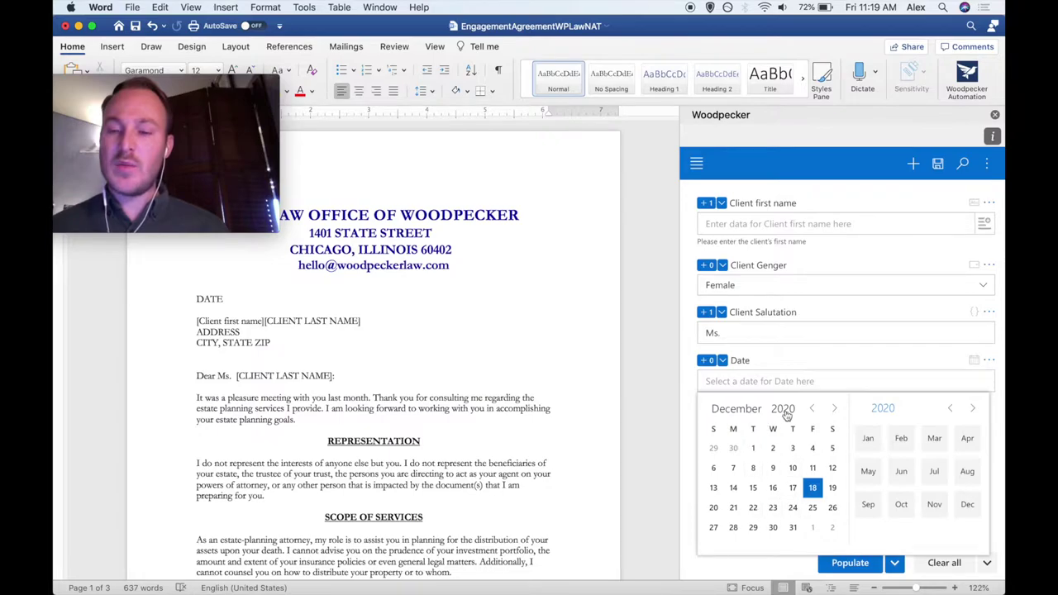
left_click(790, 361)
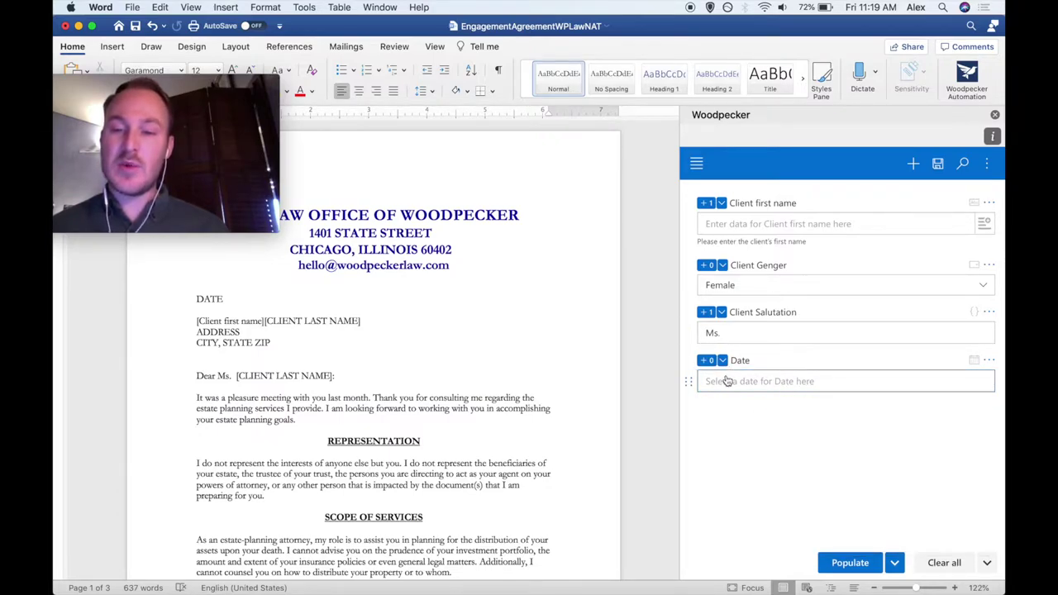
left_click_drag(194, 298, 221, 301)
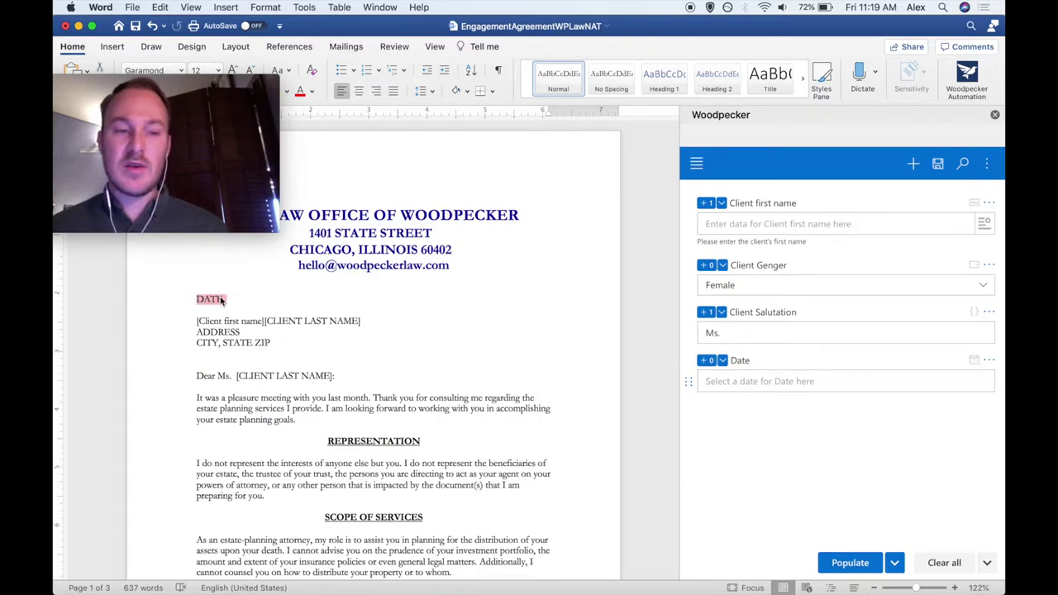
left_click(706, 360)
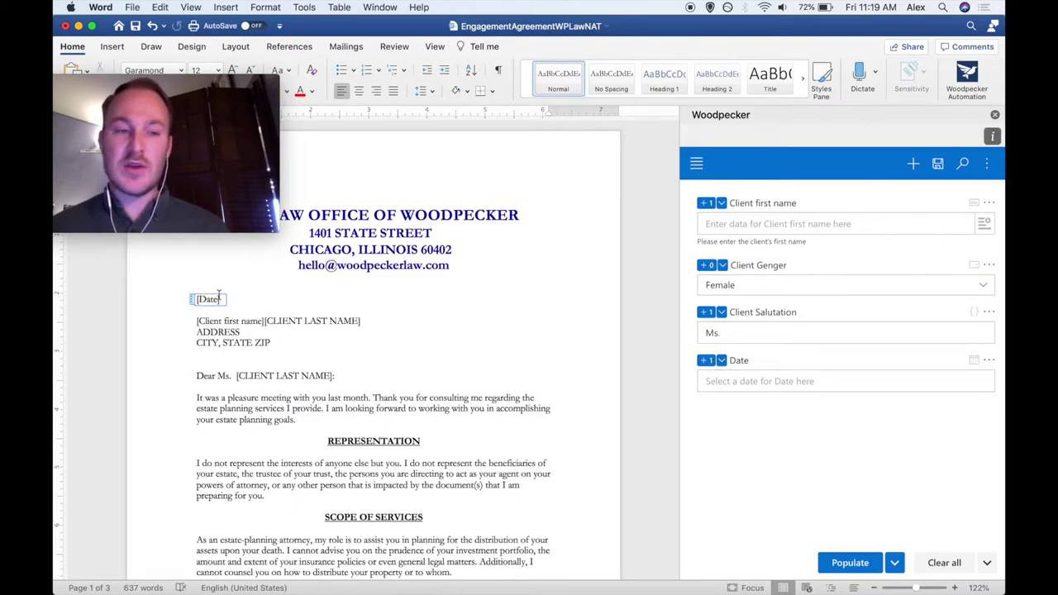
left_click(756, 381)
left_click(775, 489)
left_click(841, 568)
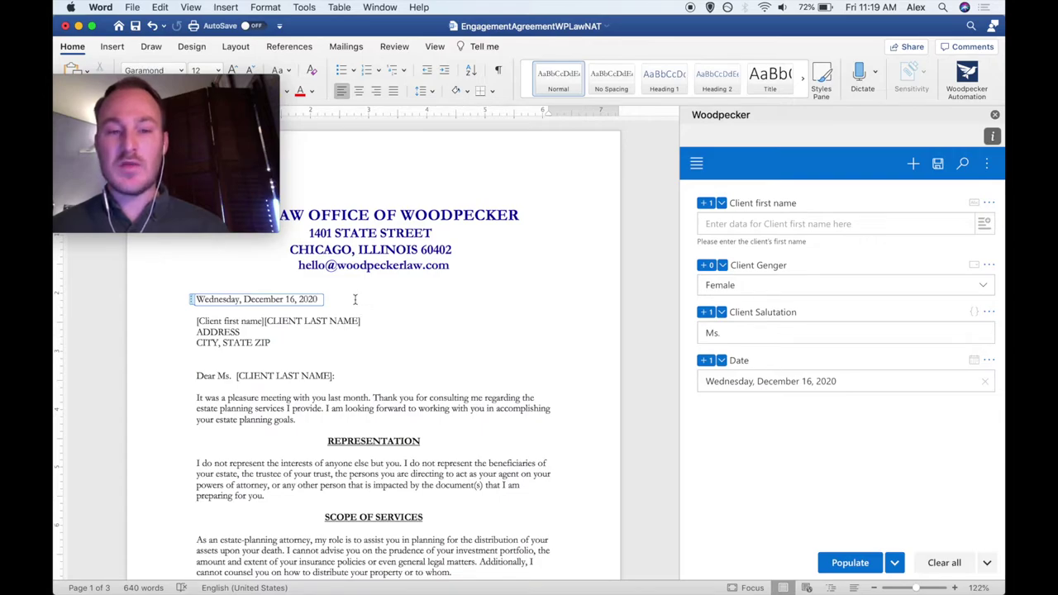
scroll(568, 331, "down", 15)
- Place the cursor in the acceptance line and begin a Formula field named Date 2
scroll(568, 335, "down", 10)
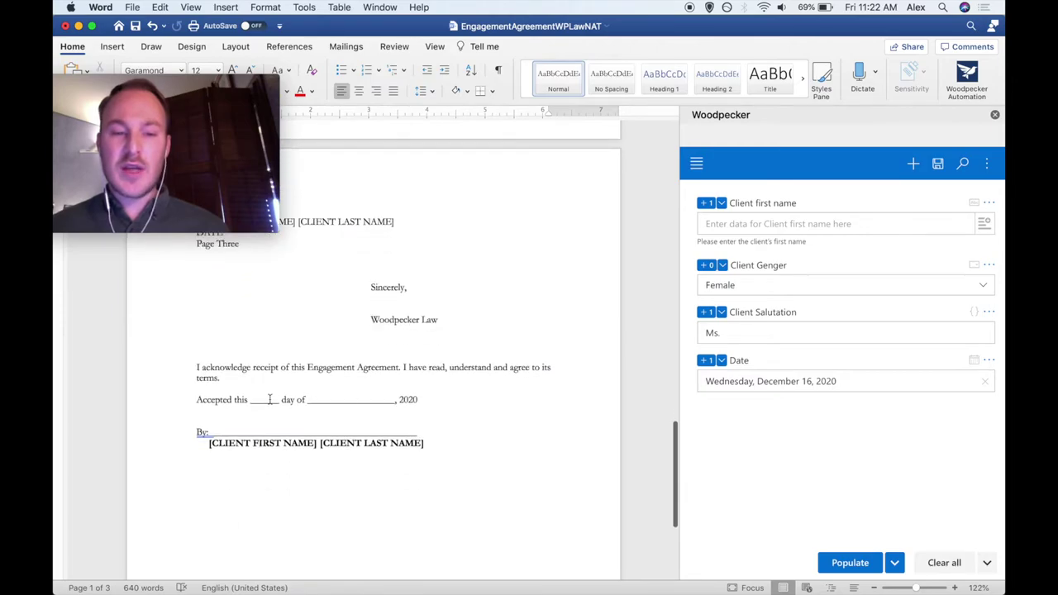
left_click(418, 399)
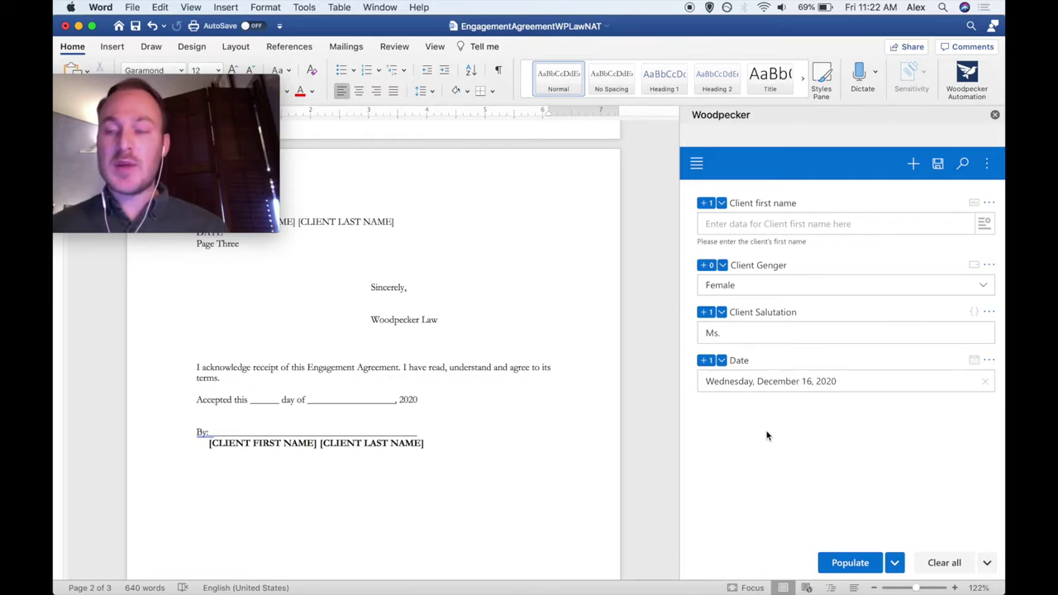
left_click(914, 163)
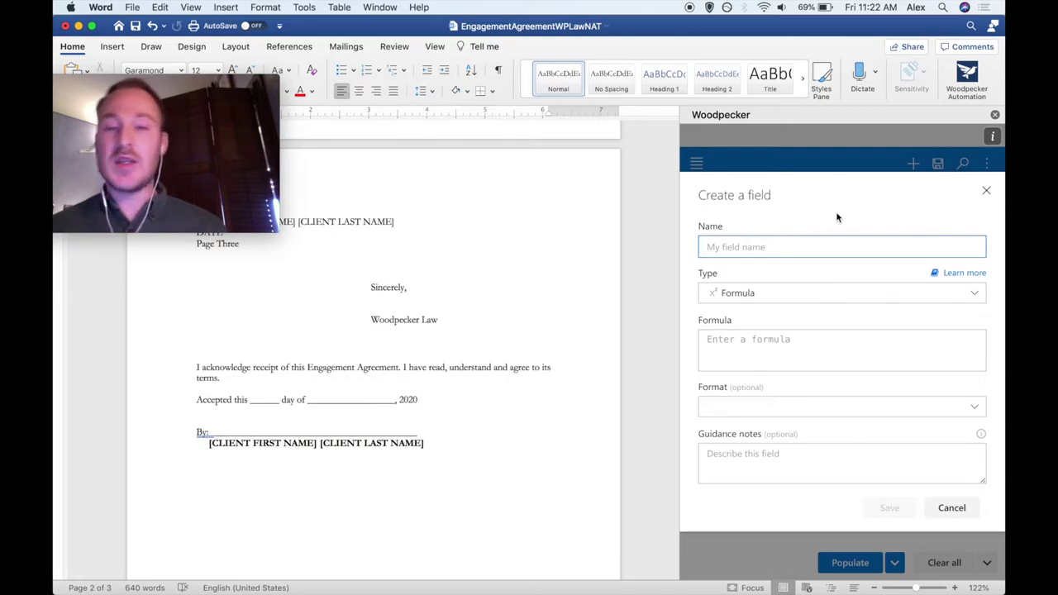
type("Date 2")
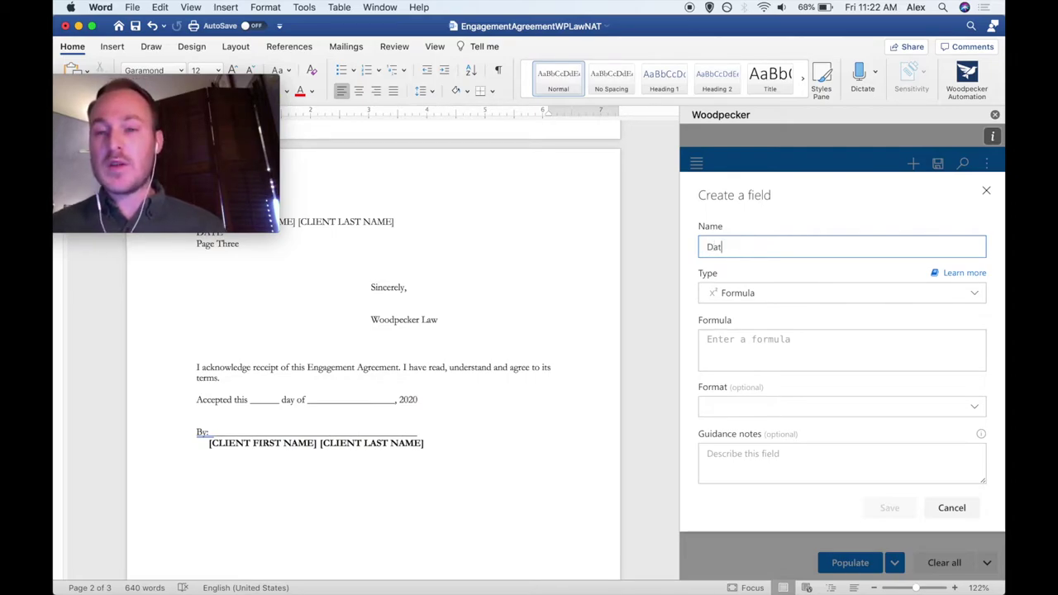
left_click(803, 293)
left_click(833, 347)
- Give Date 2 a PARSEDATE() formula on the Date field in '16th day of December, 2020' format and save it
left_click(831, 344)
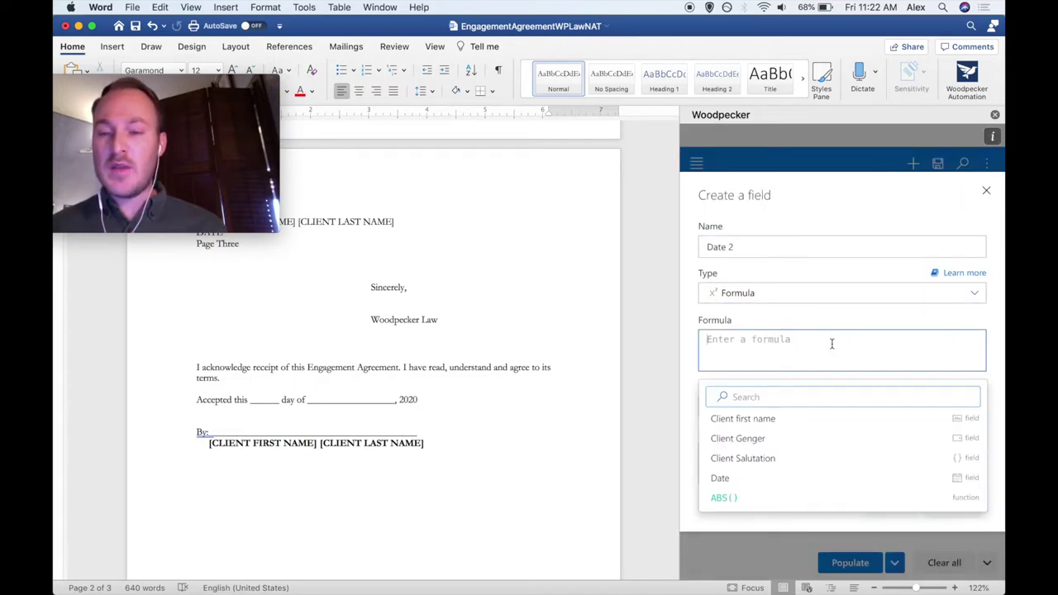
left_click(791, 396)
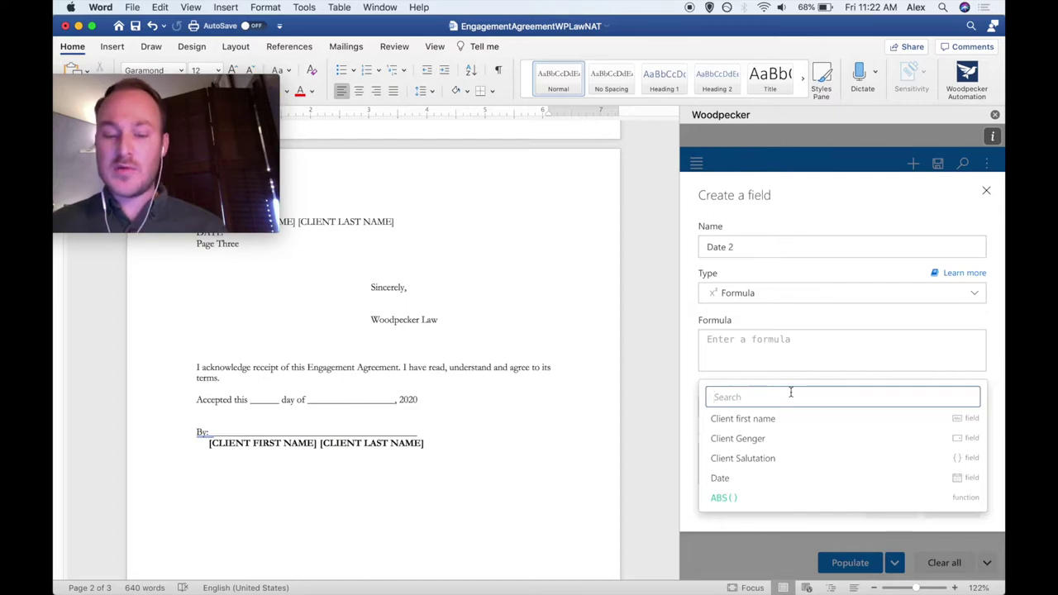
type("parse")
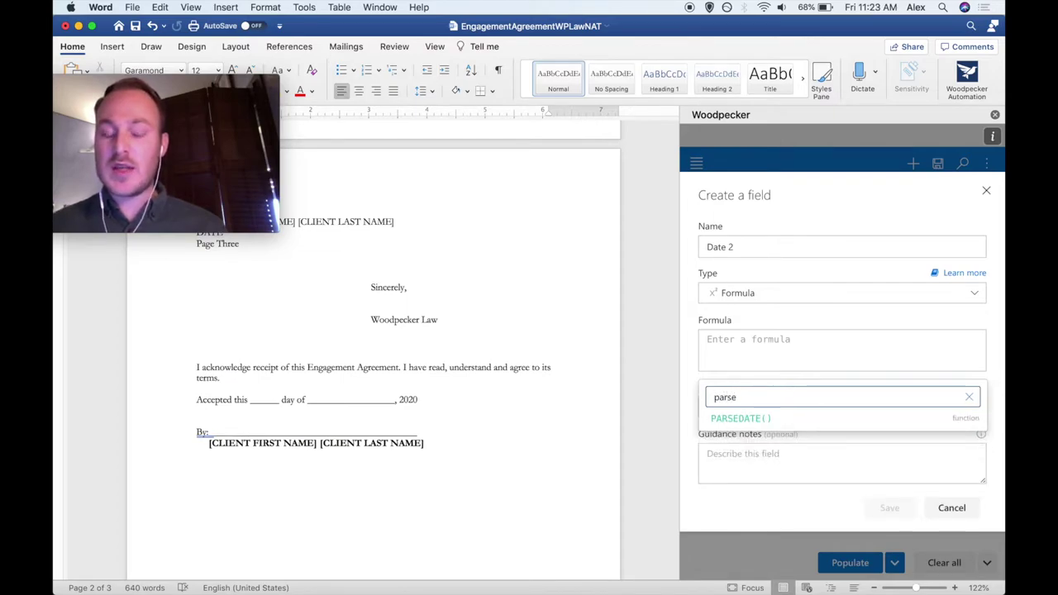
left_click(769, 419)
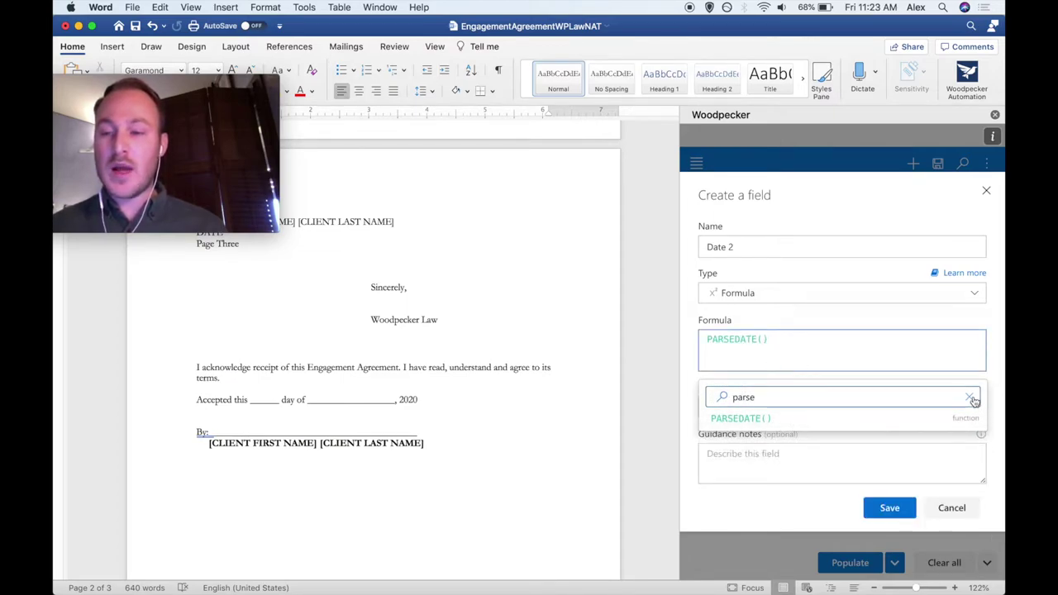
left_click(721, 479)
left_click(768, 406)
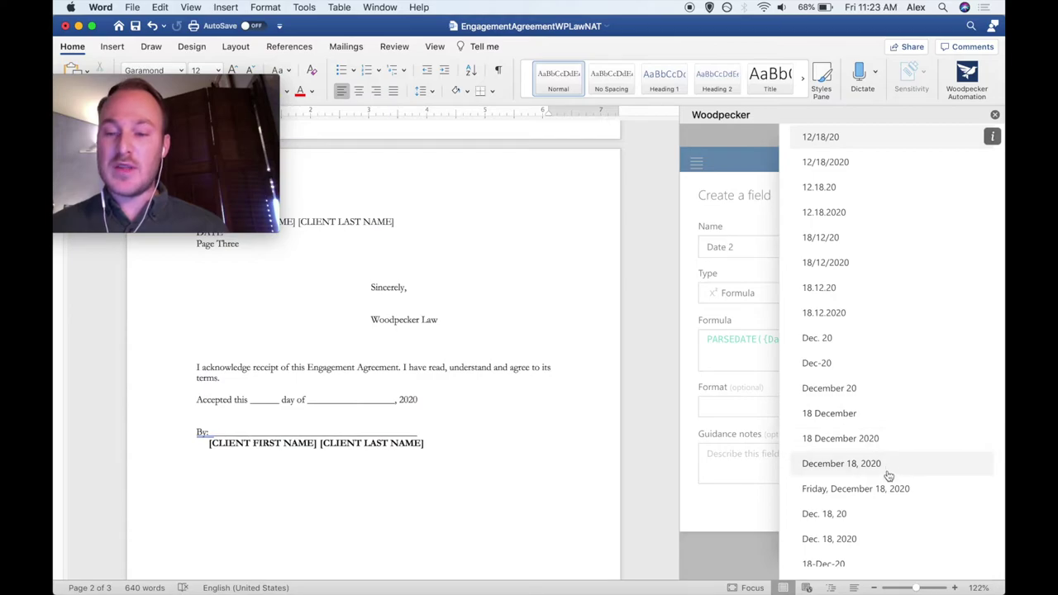
scroll(887, 488, "down", 9)
left_click(891, 351)
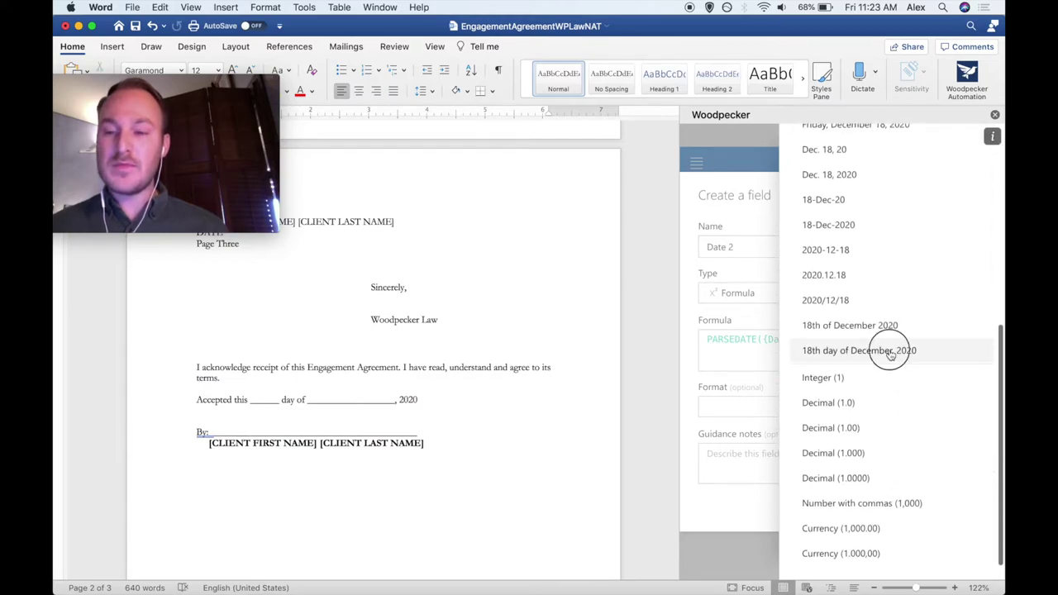
left_click(883, 506)
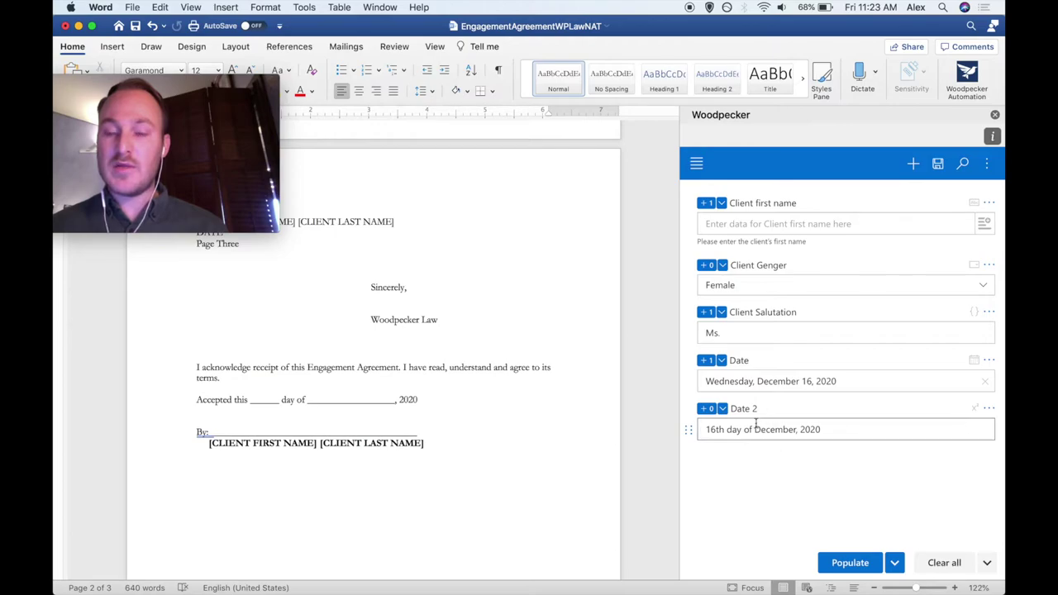
left_click_drag(250, 399, 407, 405)
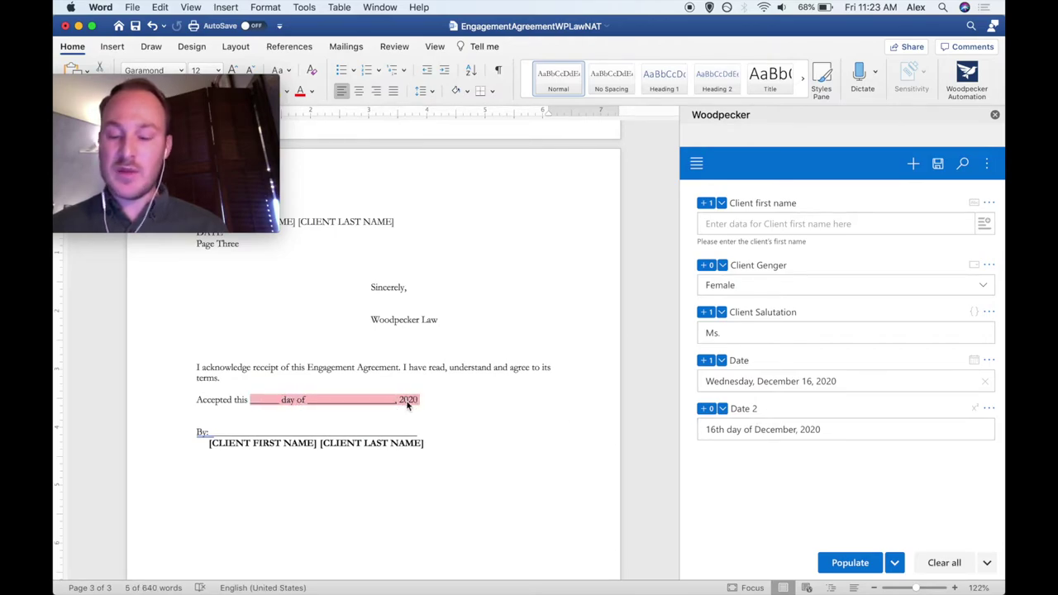
- Replace the blanks after 'Accepted this' with the Date 2 field, reading '16th day of December, 2020'
left_click(707, 409)
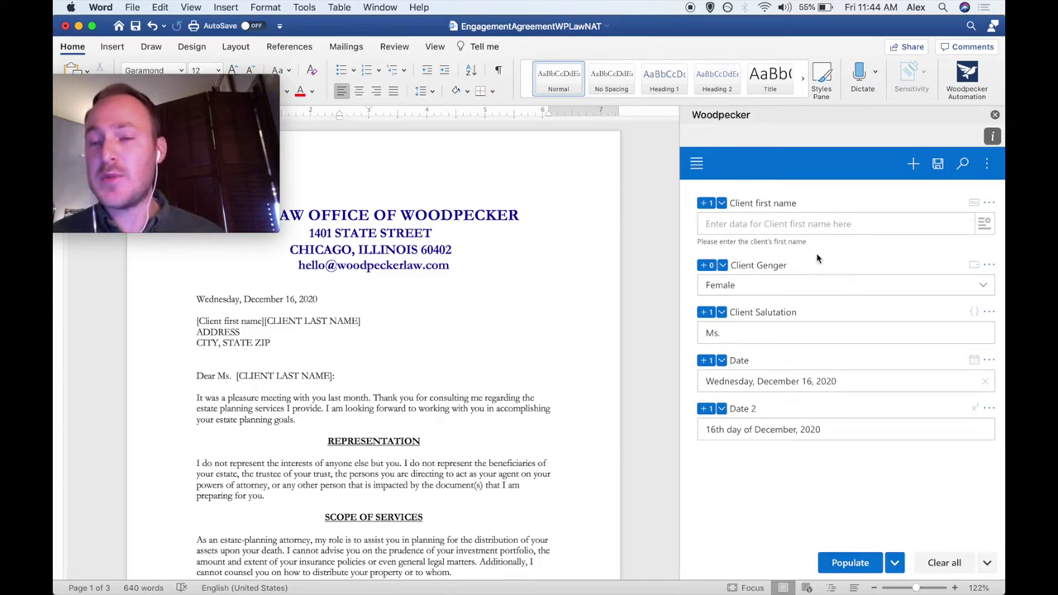
left_click(914, 163)
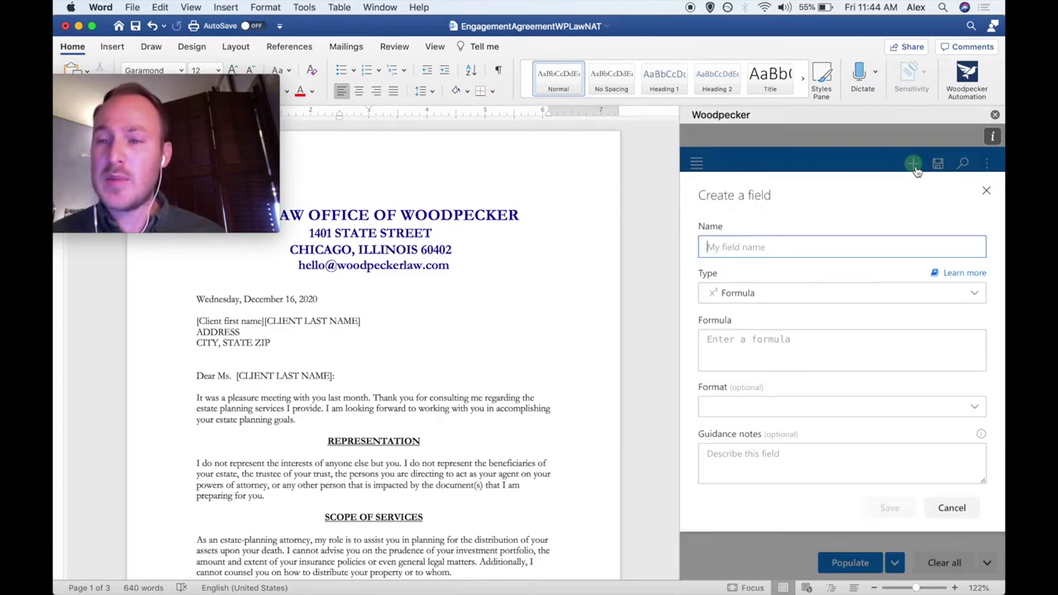
- Create a single-line text Woodpecker field named 'Clause 1'
type("Clause 1")
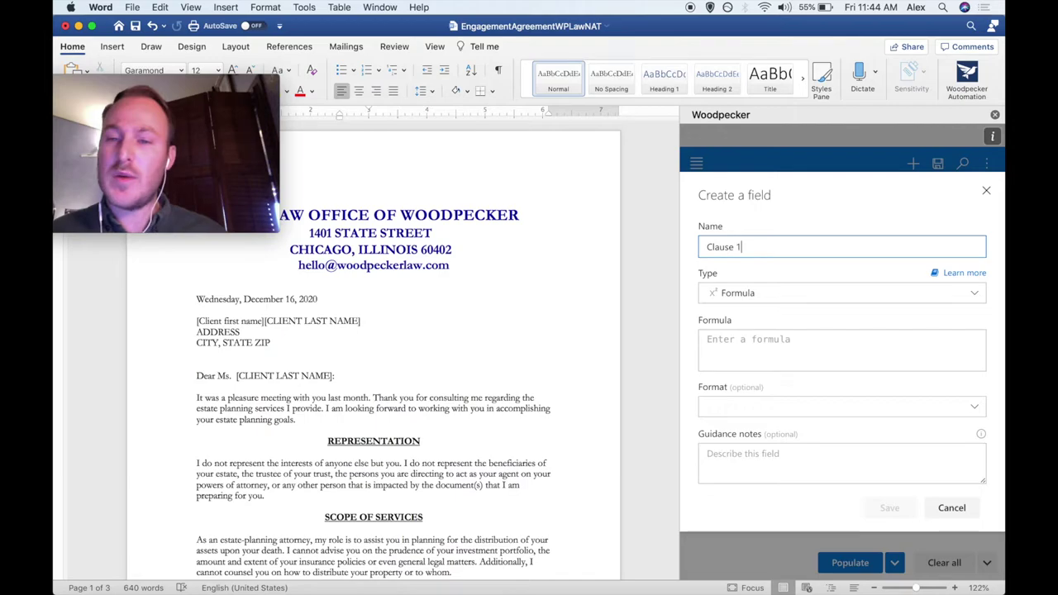
left_click(768, 295)
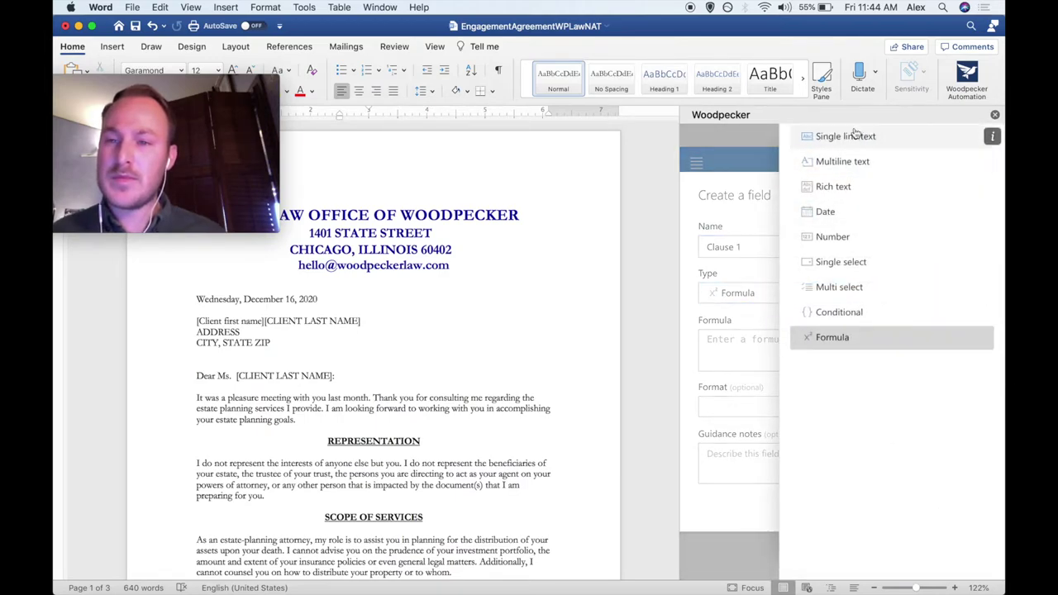
left_click(909, 135)
left_click(890, 475)
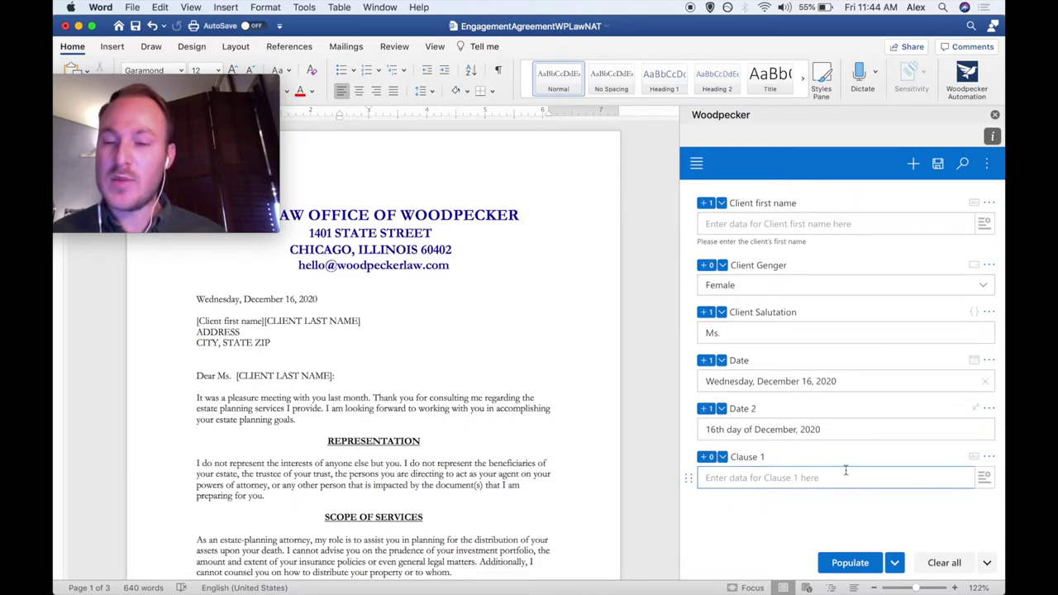
left_click(984, 480)
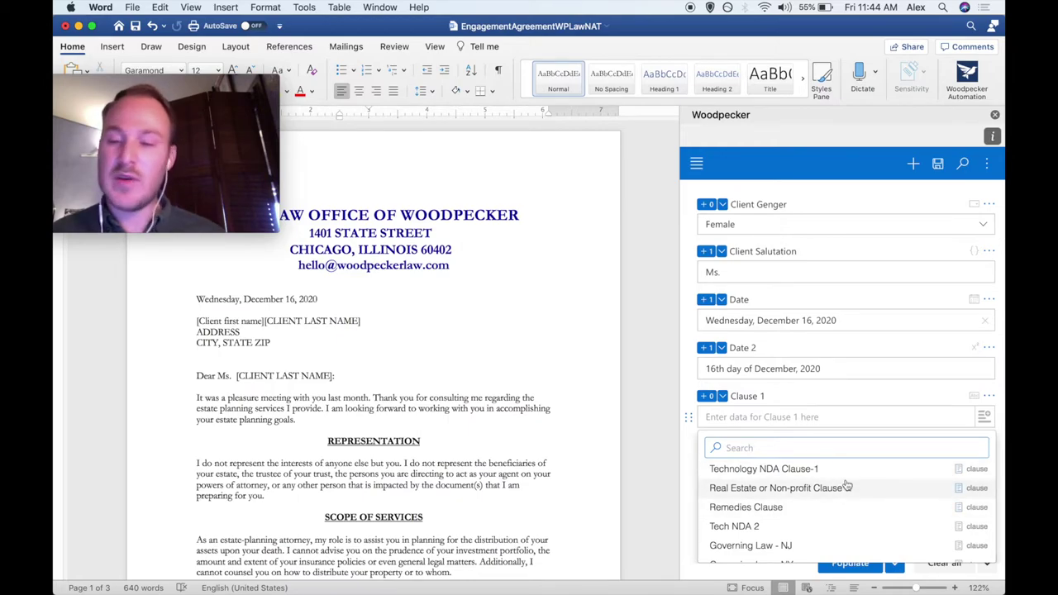
- Make the Clause 1 field reference {{Remedies Clause}}, replacing a mistaken Client first name reference
scroll(847, 488, "down", 15)
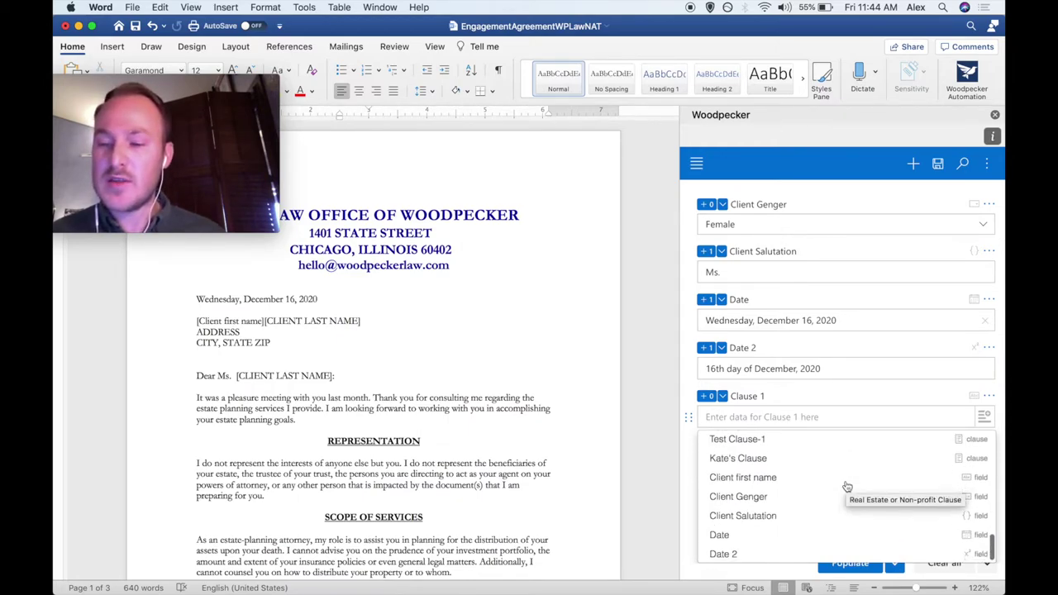
left_click(748, 478)
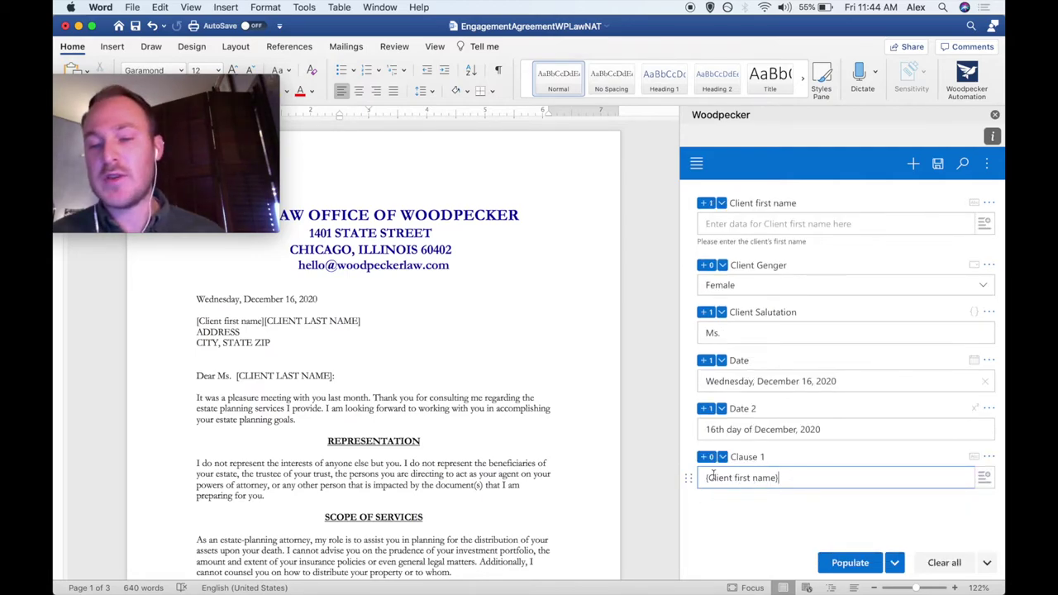
key("super+a")
key("BackSpace")
left_click(984, 477)
scroll(836, 468, "down", 3)
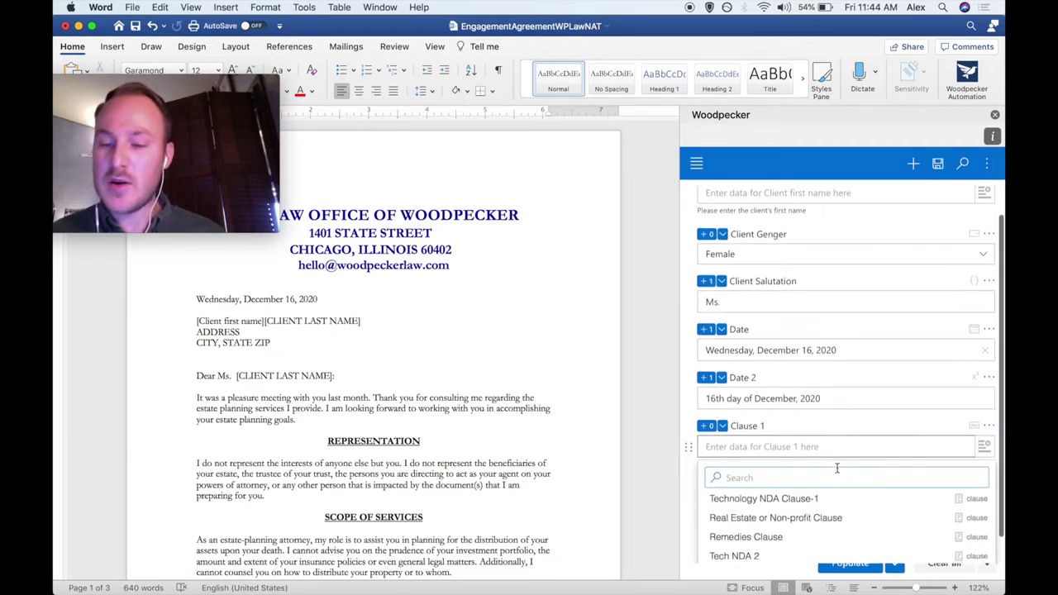
left_click(776, 492)
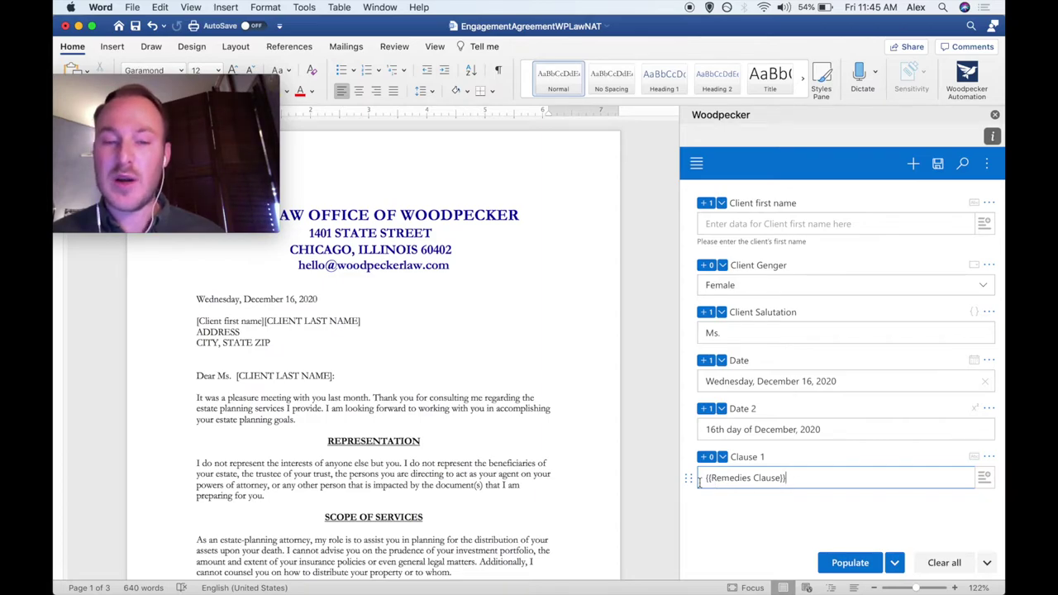
- Open the Woodpecker Clause Library and save the template to the collection
left_click(697, 164)
left_click(738, 165)
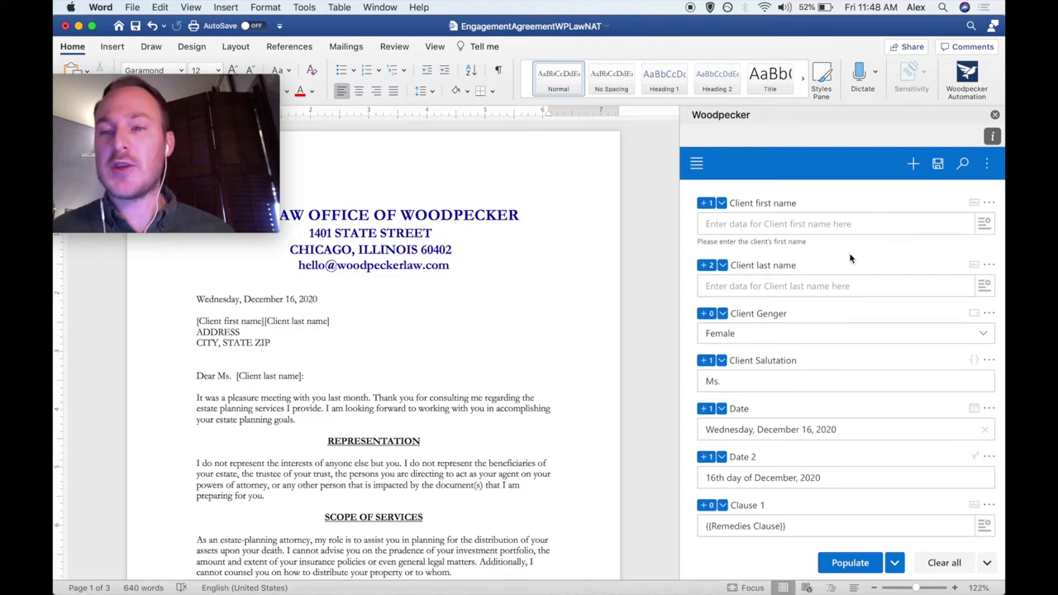
left_click(938, 165)
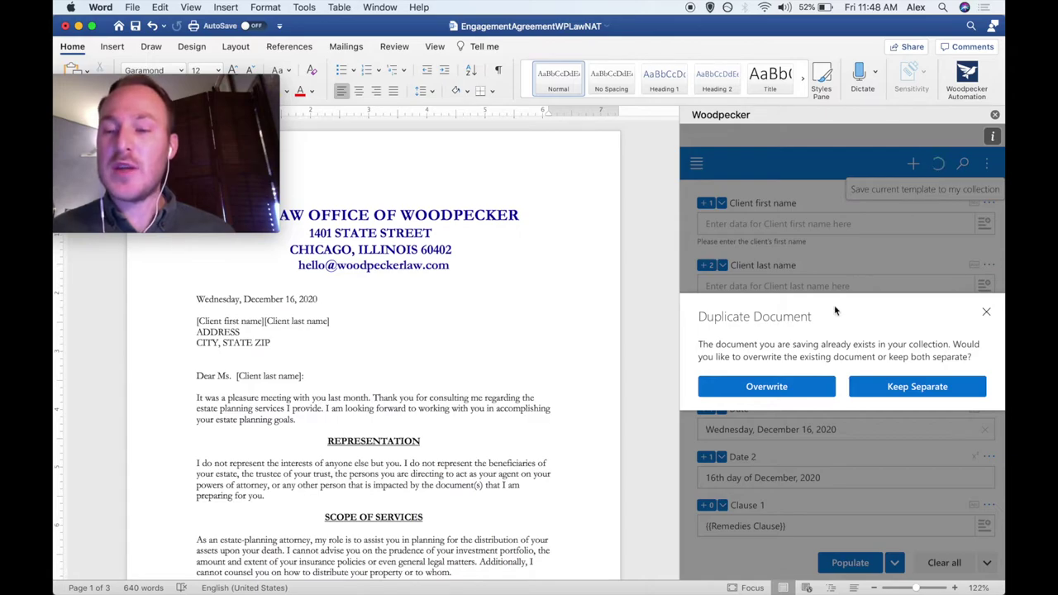
- Overwrite the existing template copy and open the Woodpecker document collection
left_click(789, 388)
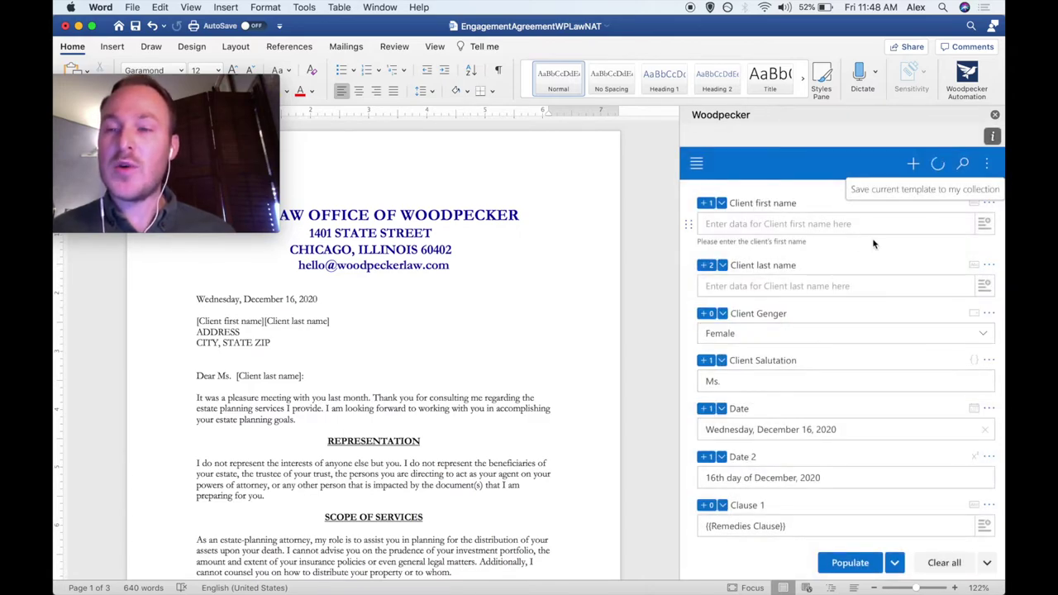
left_click(697, 166)
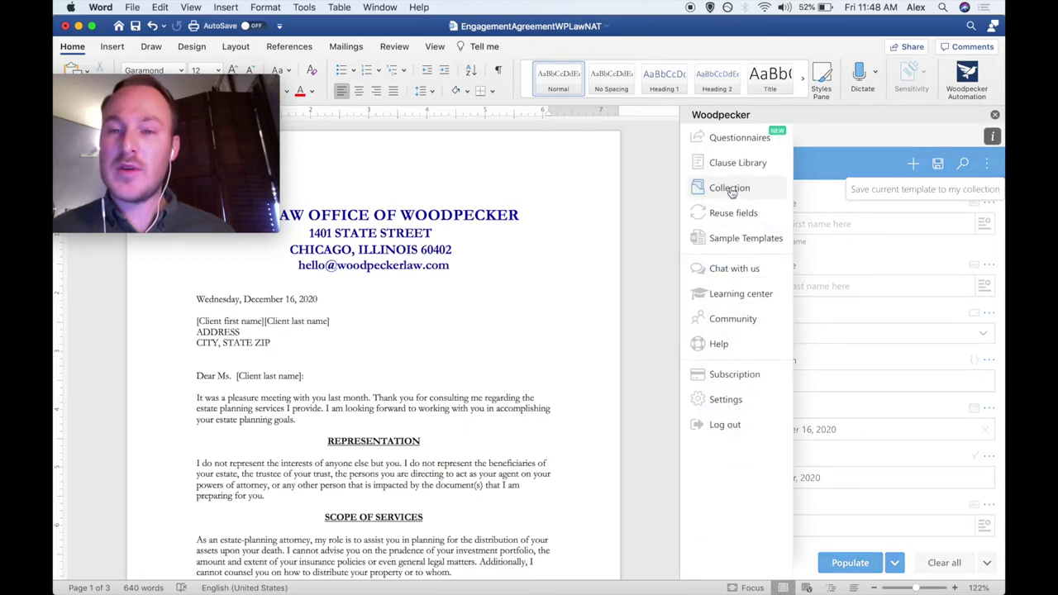
left_click(731, 189)
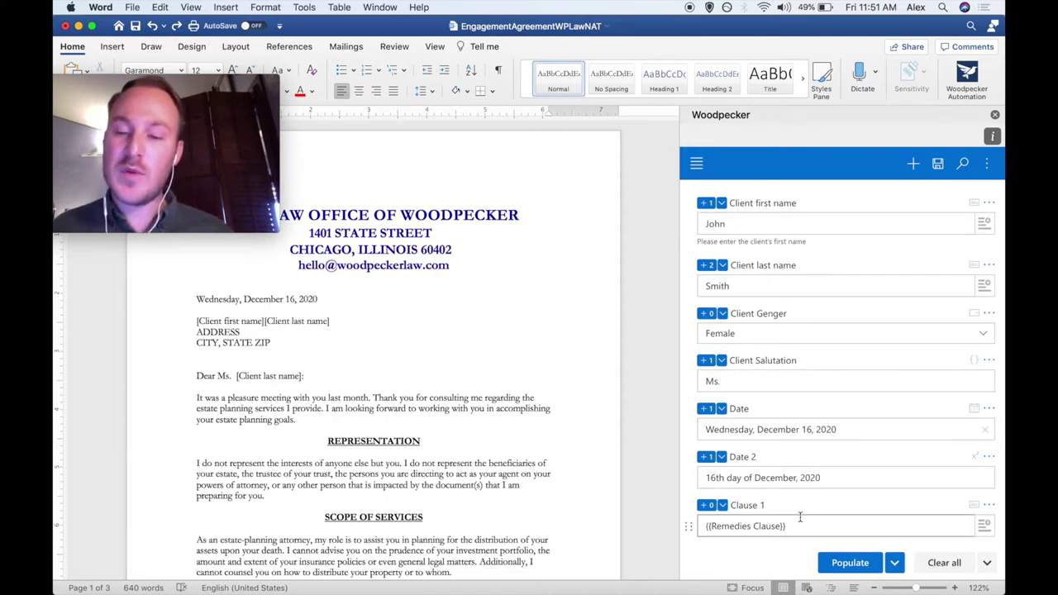
- Populate the agreement so the client's name fills the address block and 'Dear Ms.' salutation
left_click(837, 563)
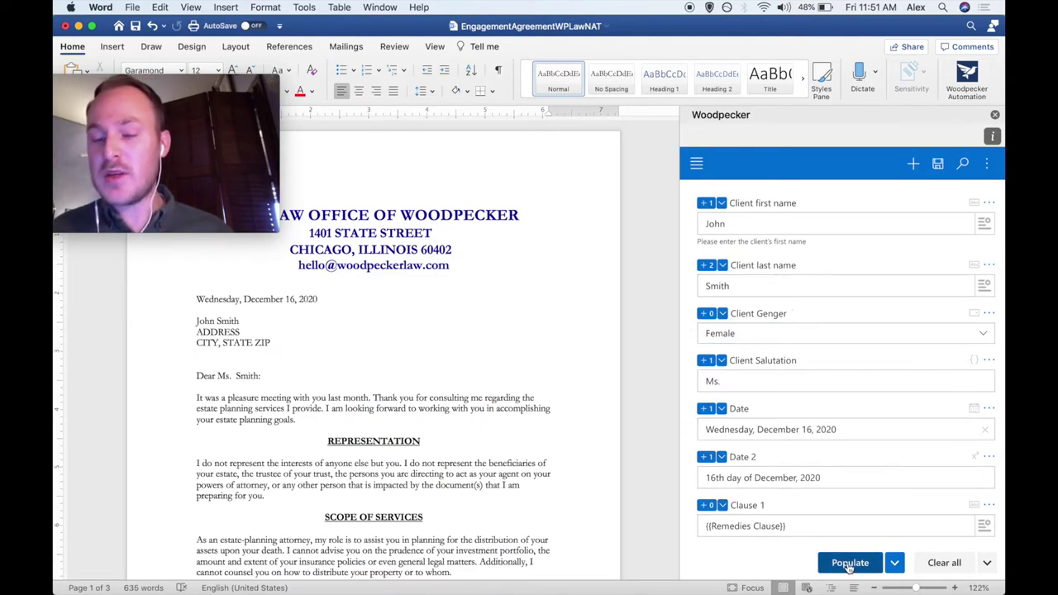
left_click(896, 565)
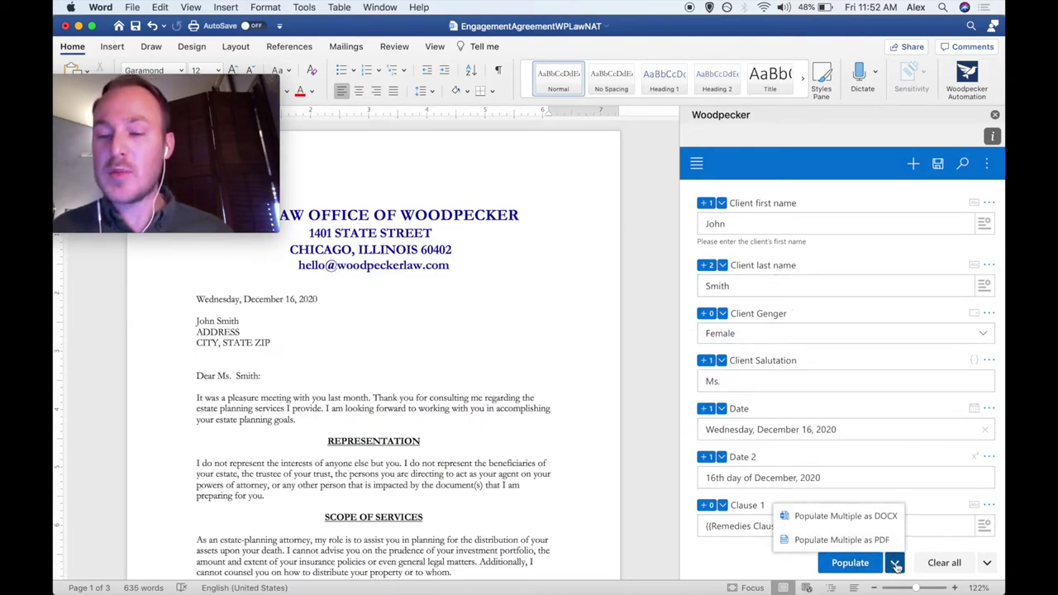
- Batch-populate Power+of+AttorneyWP.docx as DOCX, supplying its agent and address details
left_click(884, 518)
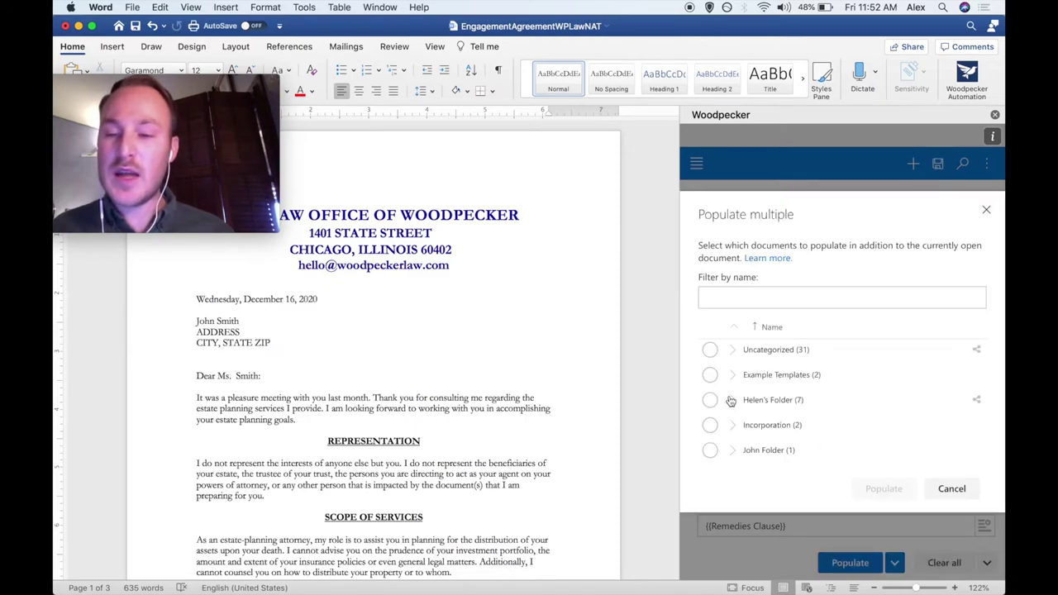
left_click(733, 400)
scroll(806, 423, "down", 2)
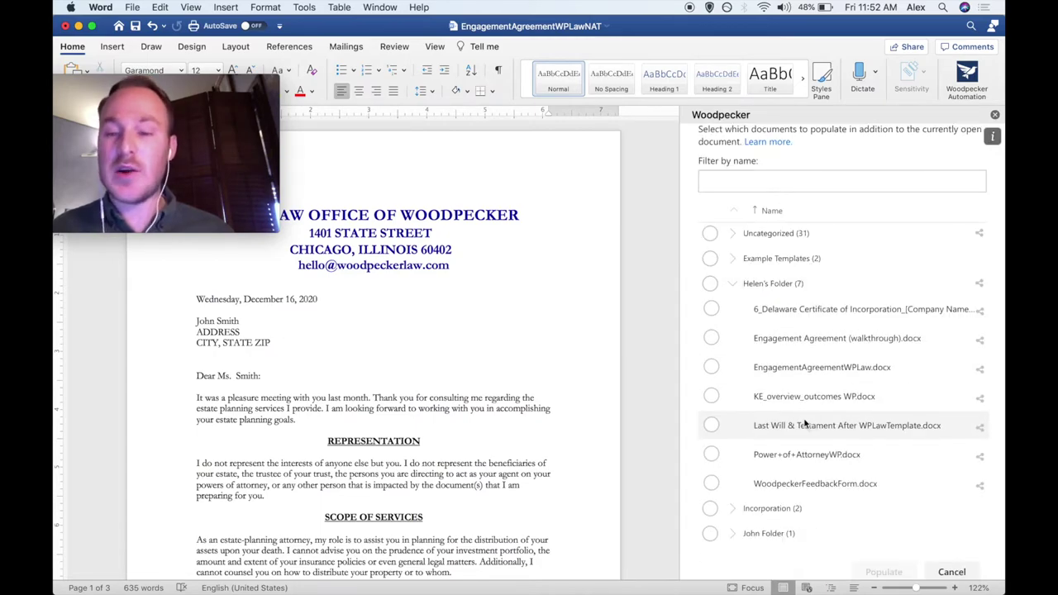
left_click(720, 460)
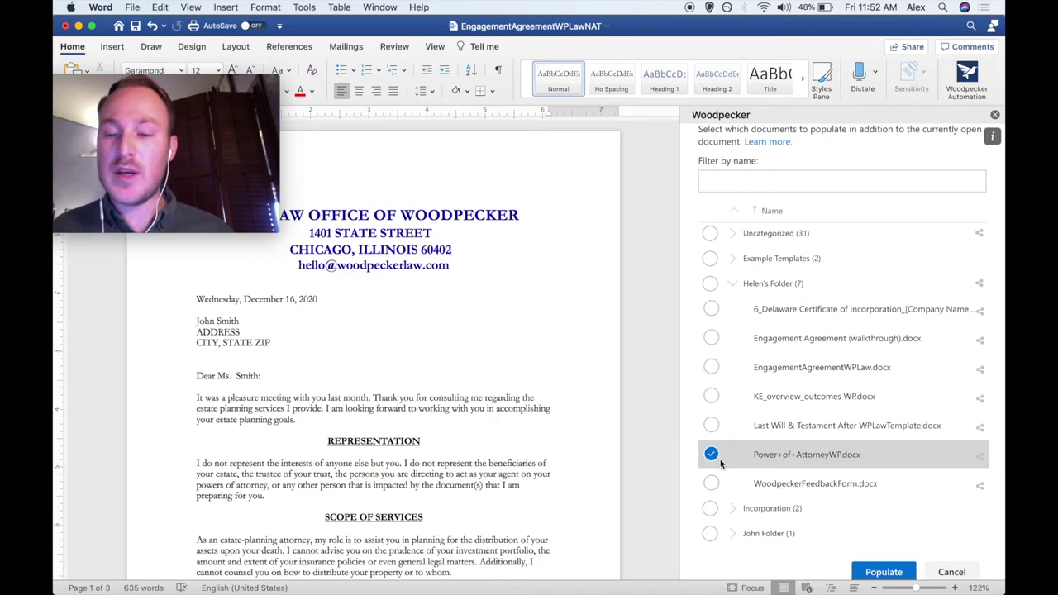
scroll(720, 460, "down", 1)
left_click(884, 555)
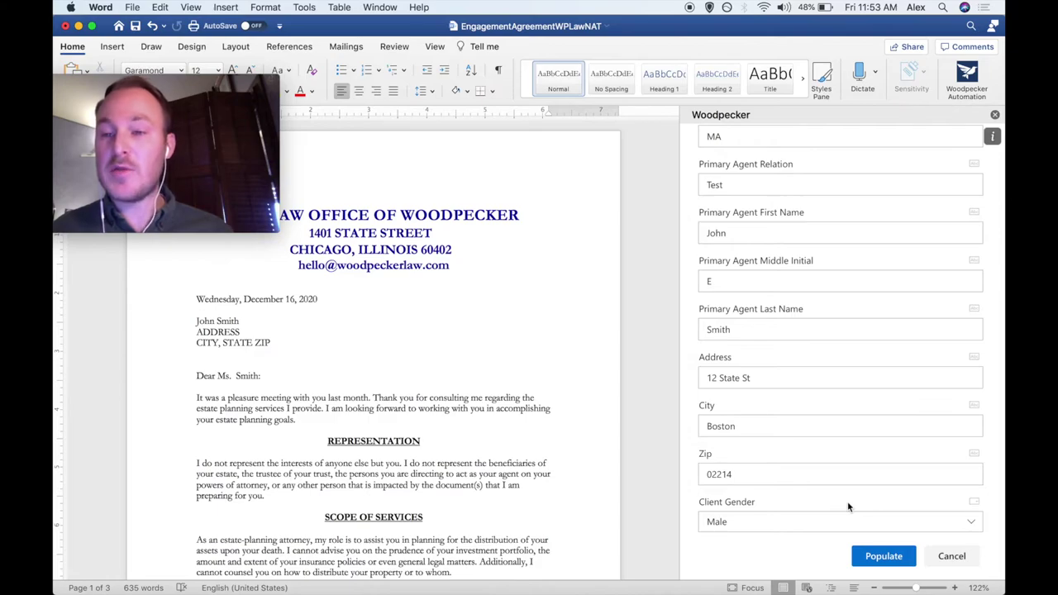
left_click(883, 557)
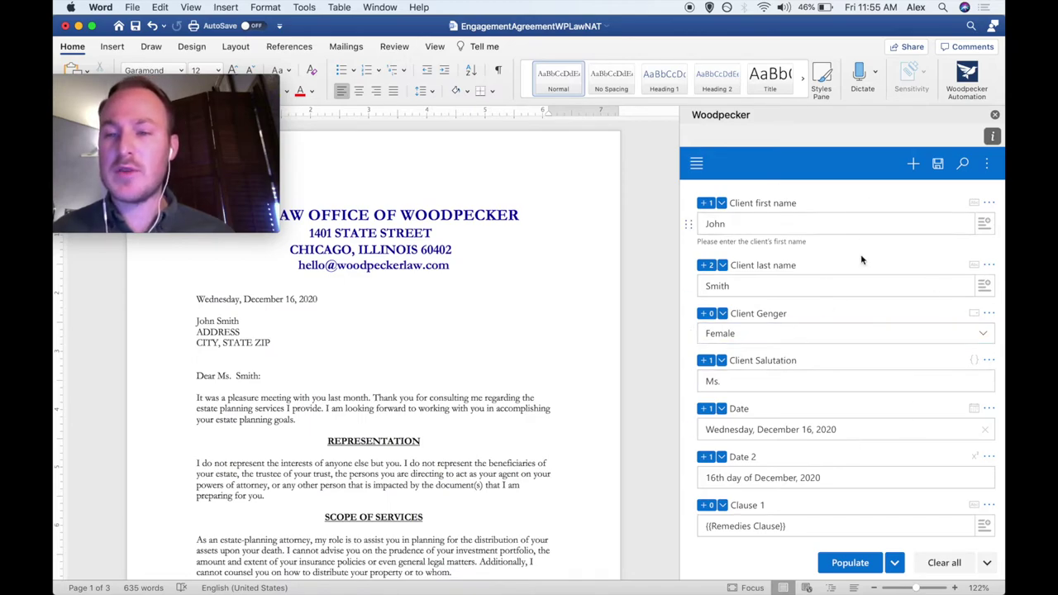
- Copy this document's Woodpecker field data to the clipboard from the Reuse fields page
left_click(696, 163)
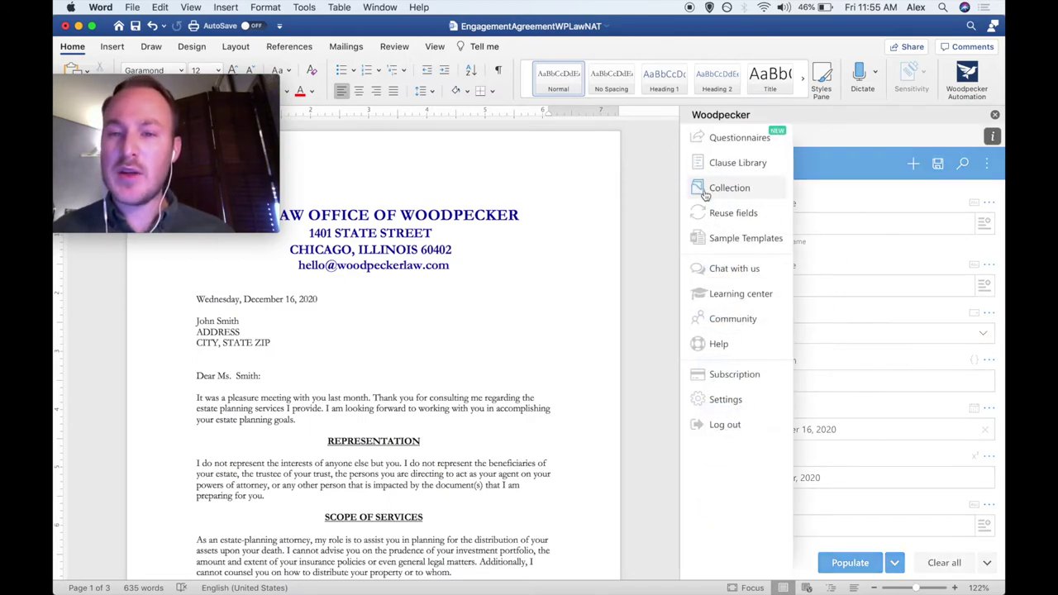
left_click(709, 215)
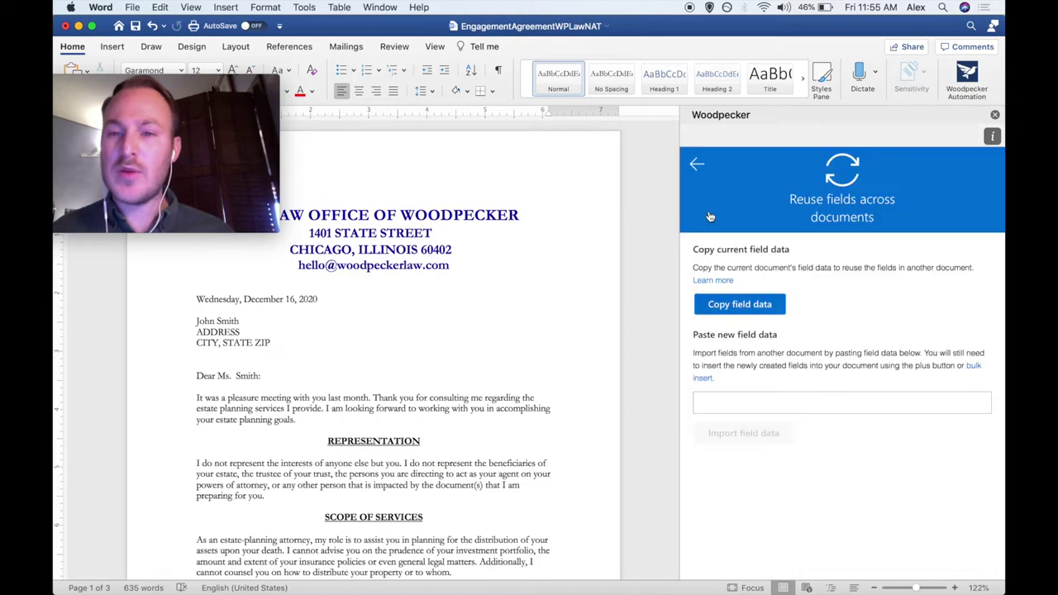
left_click(738, 304)
left_click(856, 456)
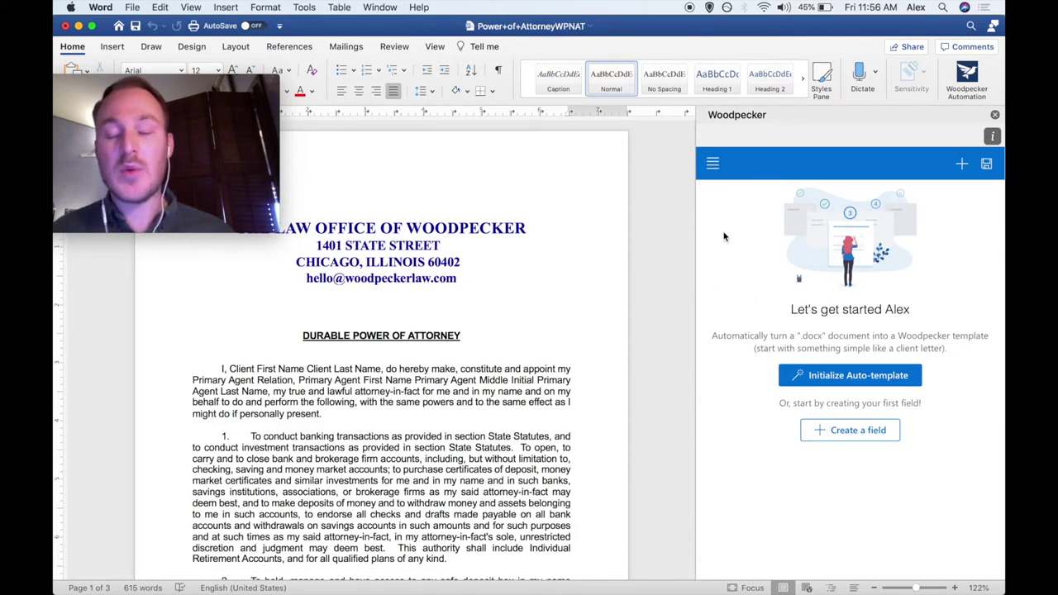
- Paste and import the copied field data on the Reuse fields page
left_click(713, 166)
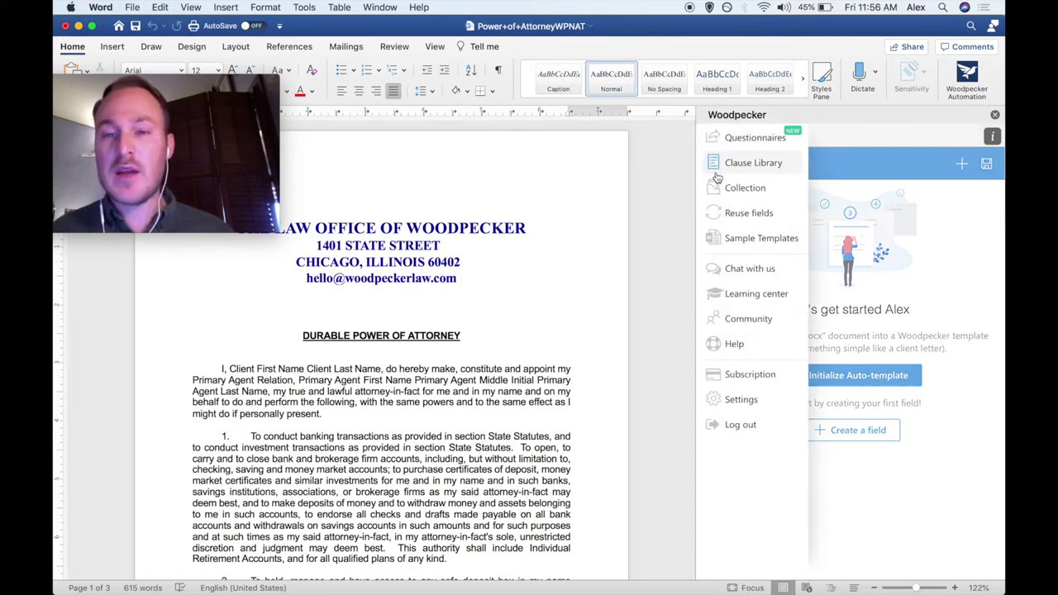
left_click(735, 214)
left_click(785, 401)
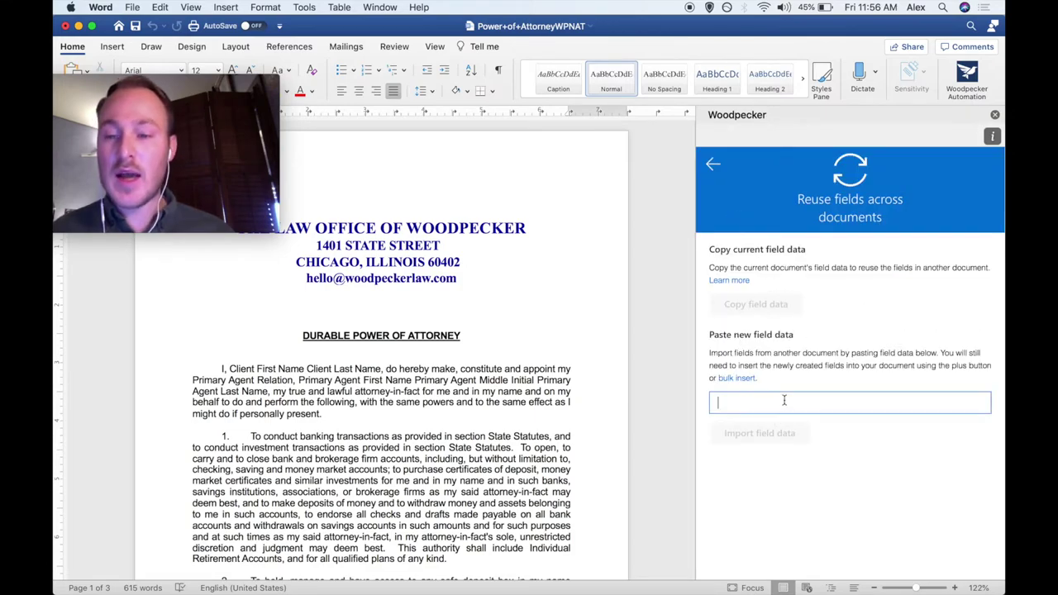
key("super+v")
left_click(774, 437)
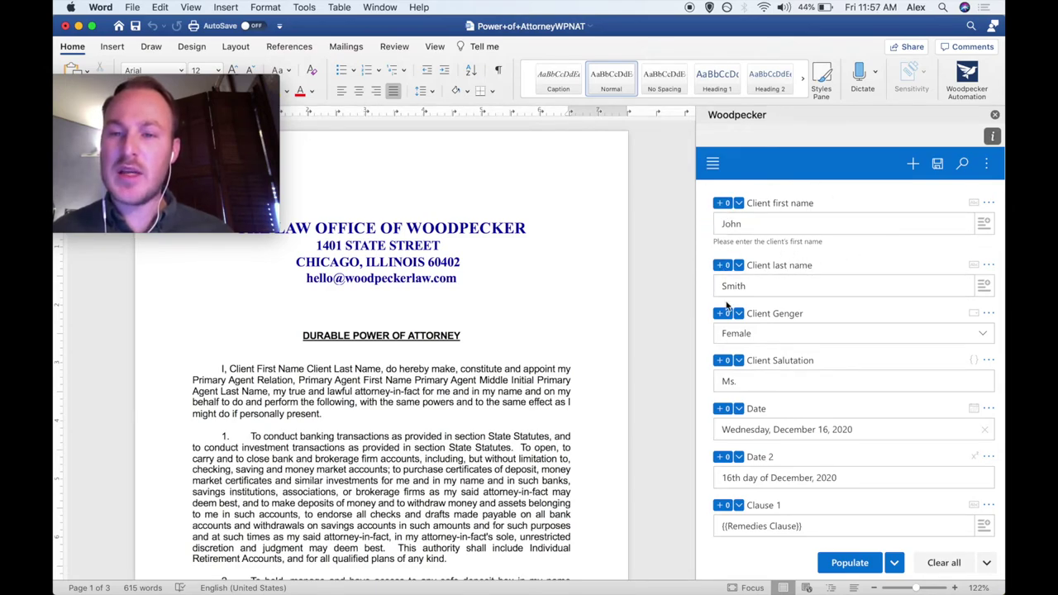
- Bulk-insert the Client first name field at every 'Client First Name' phrase
mouse_move(727, 316)
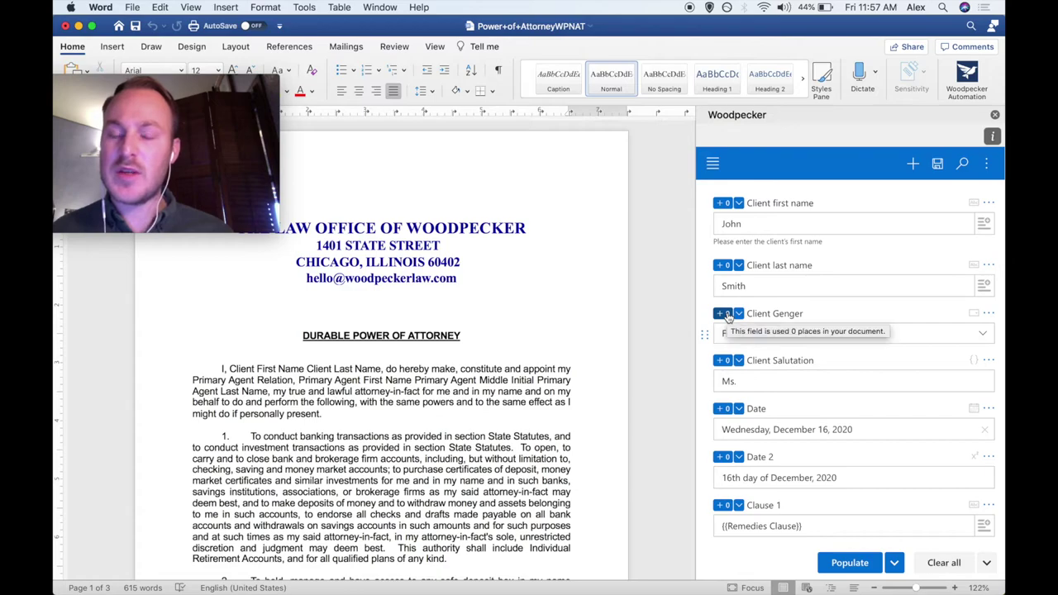
left_click(739, 204)
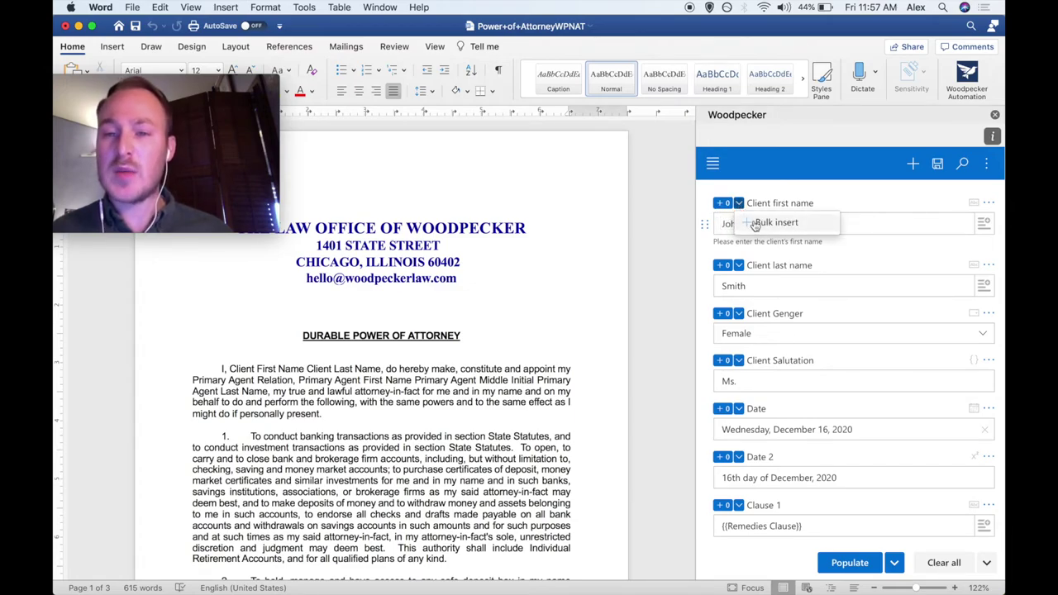
left_click(755, 223)
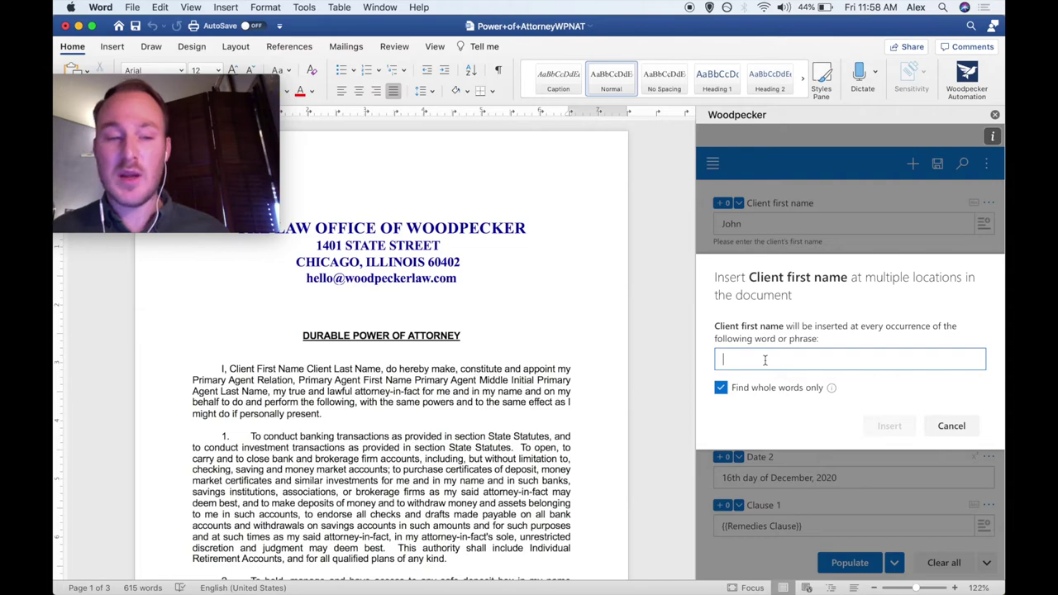
type("Client first")
key("BackSpace")
key("BackSpace")
key("BackSpace")
key("BackSpace")
key("BackSpace")
type("First Name")
left_click(890, 426)
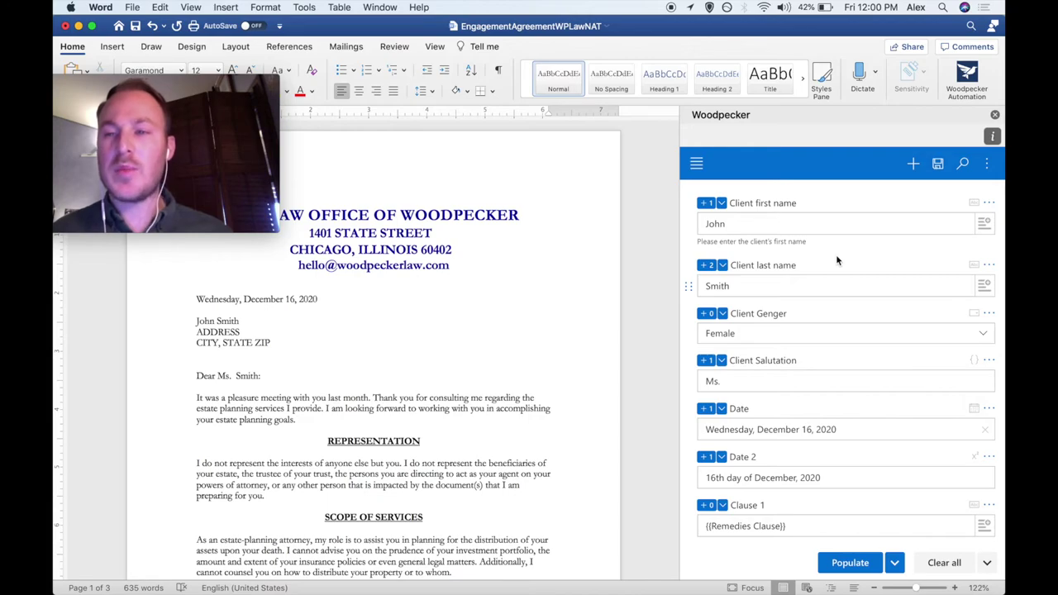
- Open Woodpecker's Questionnaires page from the add-in's main menu
left_click(696, 163)
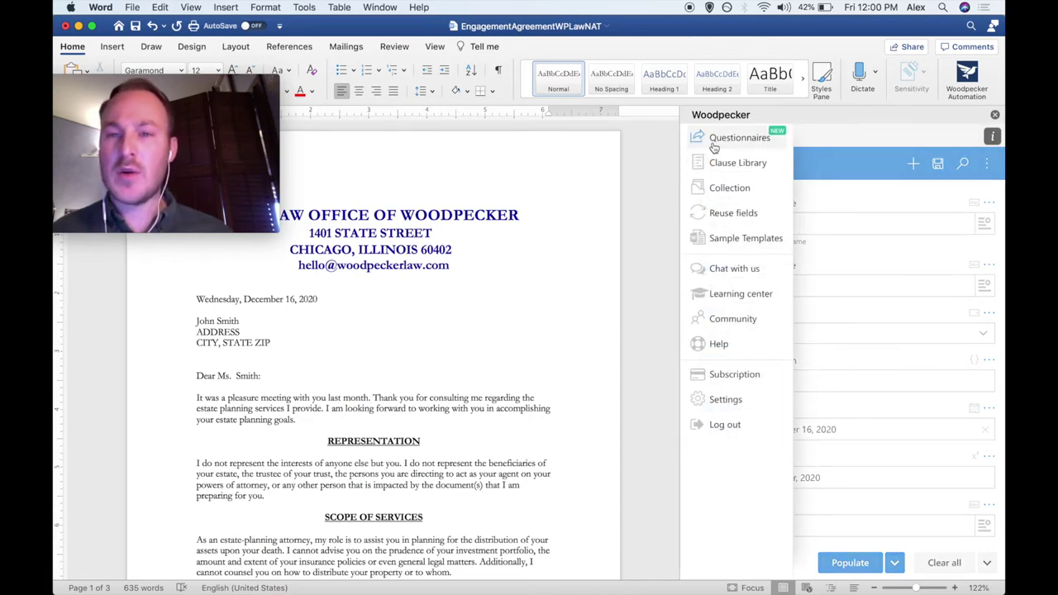
left_click(714, 142)
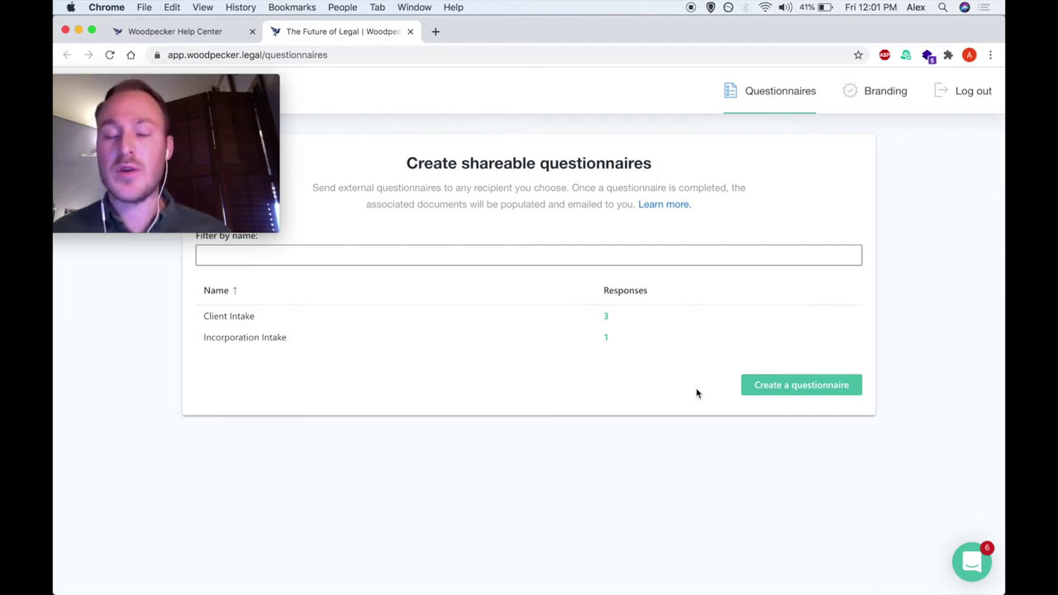
- Generate a questionnaire from the Power+of+AttorneyWP.docx and EngagementAgreementWPLawNAT.docx templates
left_click(767, 385)
left_click(629, 250)
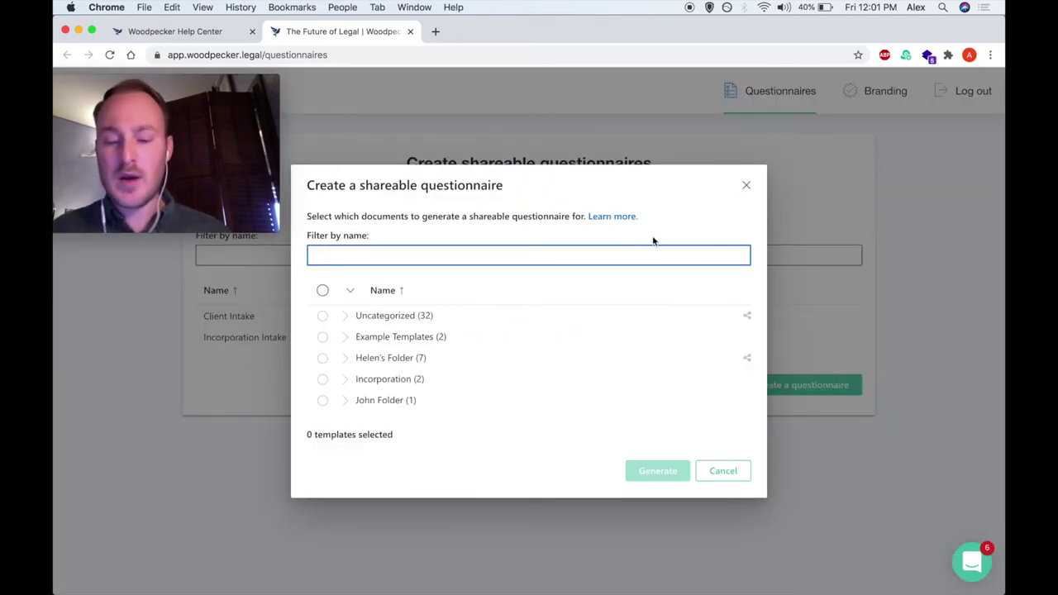
type("power")
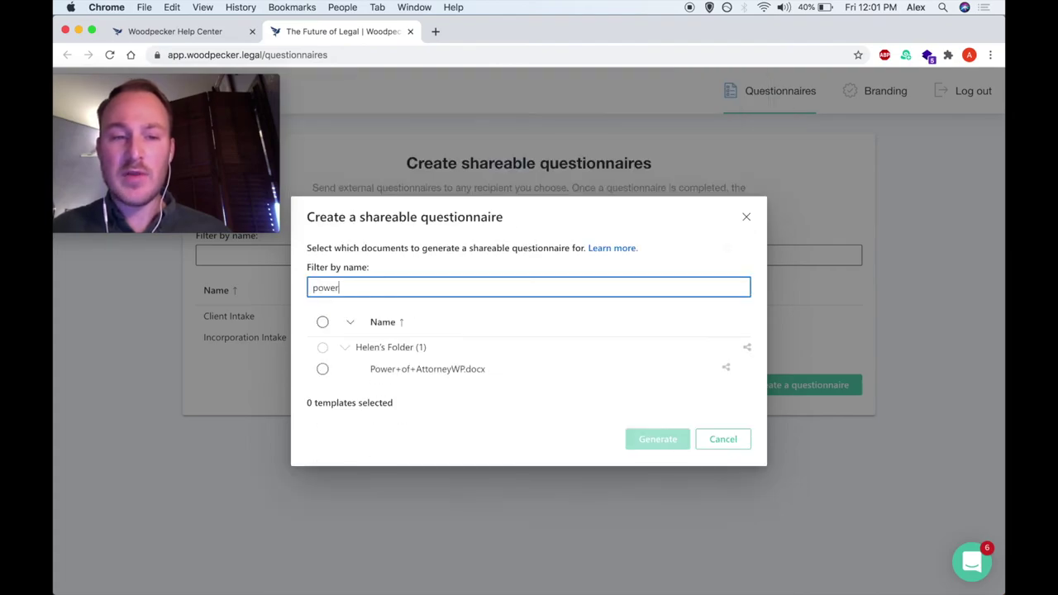
left_click(322, 369)
double_click(329, 295)
type("engagement")
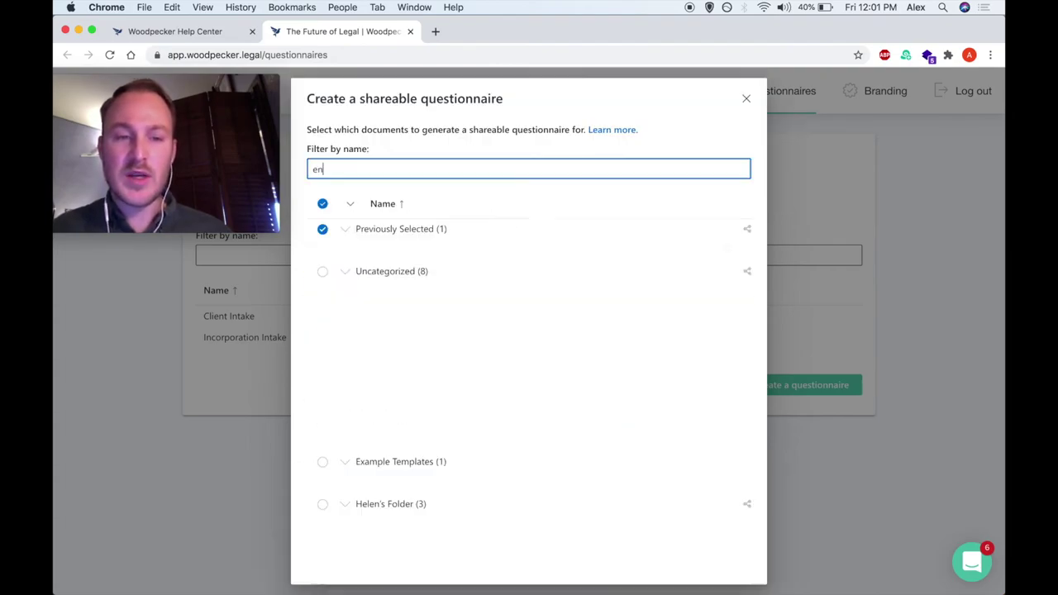
left_click(323, 305)
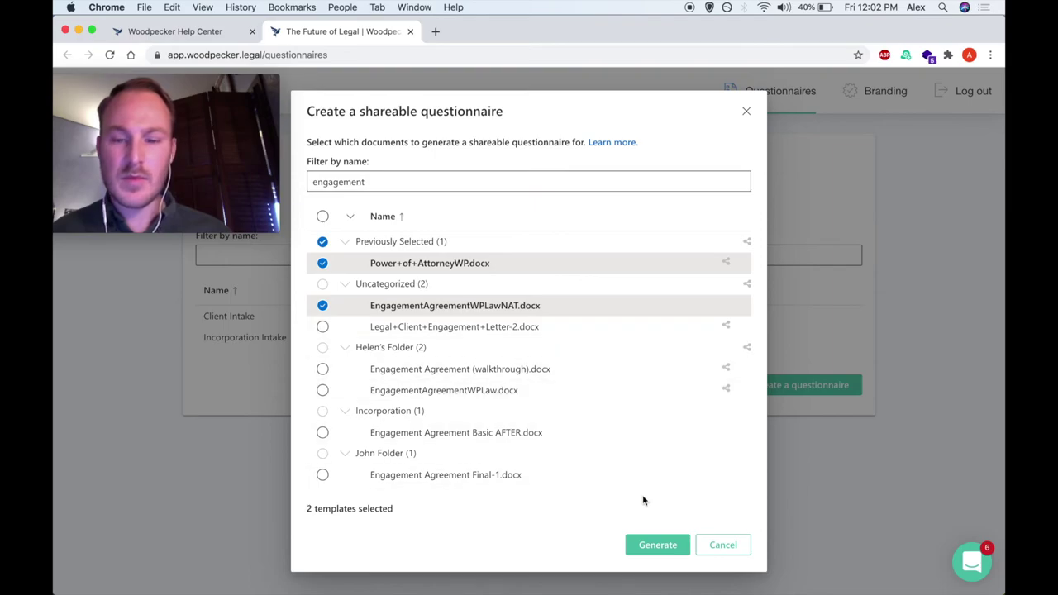
left_click(645, 547)
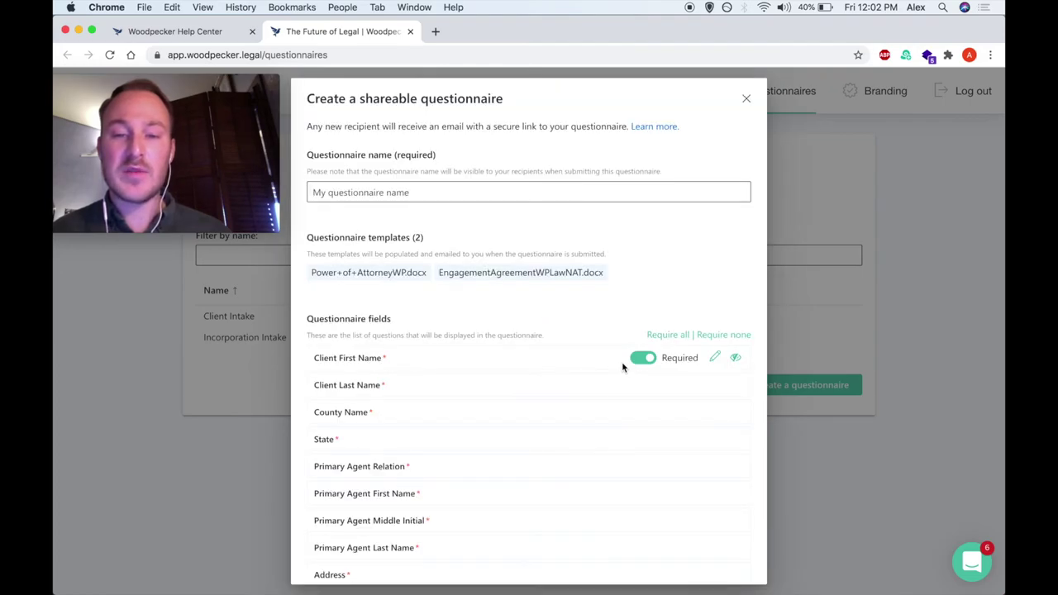
left_click(538, 193)
- Name the questionnaire 'Client Intake' and reword the Client First Name question to 'Your first name'
type("Client Intake")
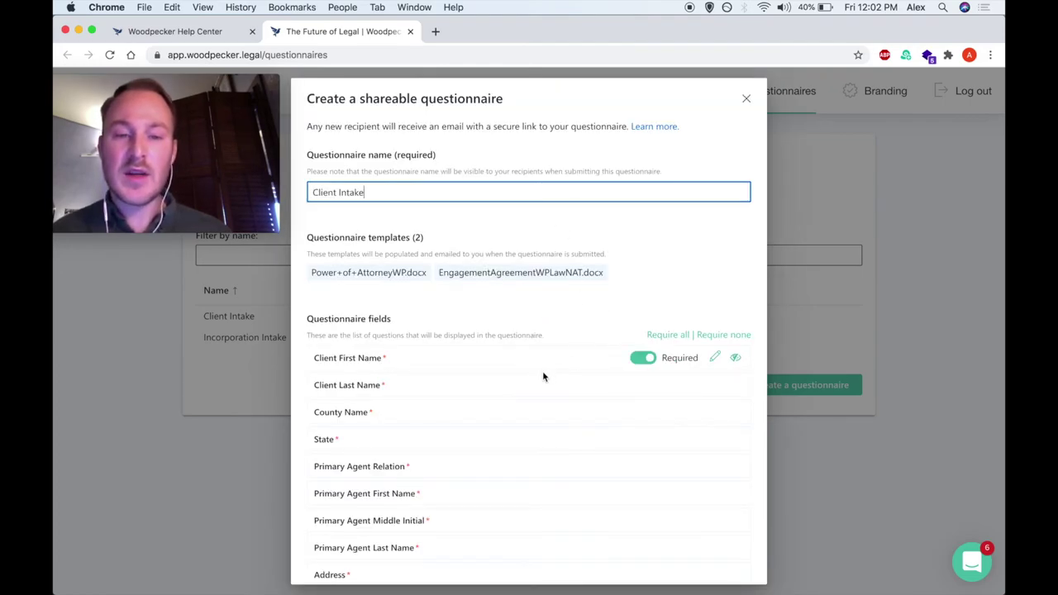
scroll(537, 397, "down", 1)
scroll(537, 397, "down", 5)
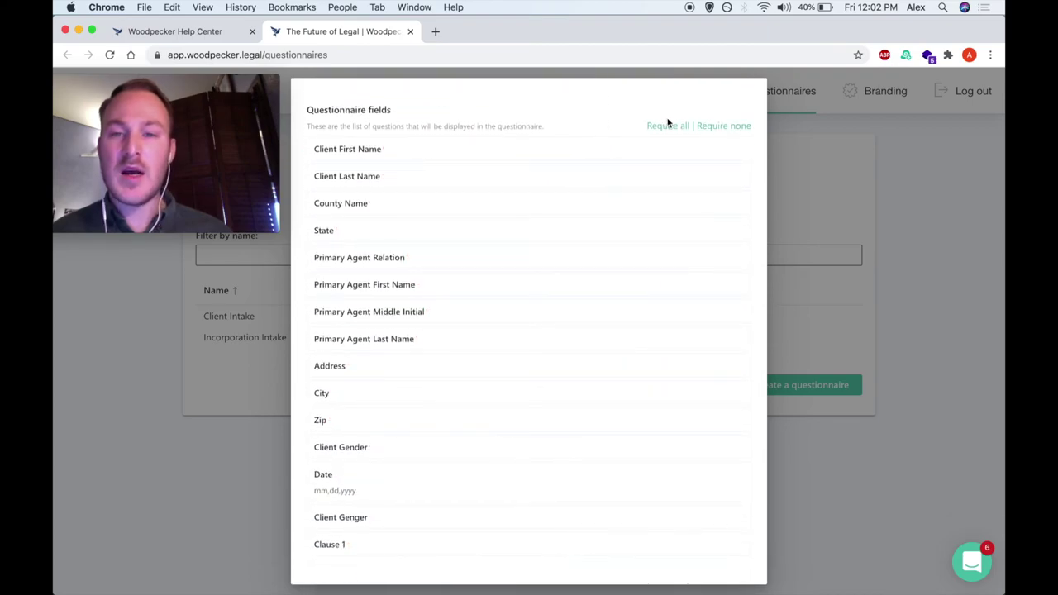
left_click(713, 148)
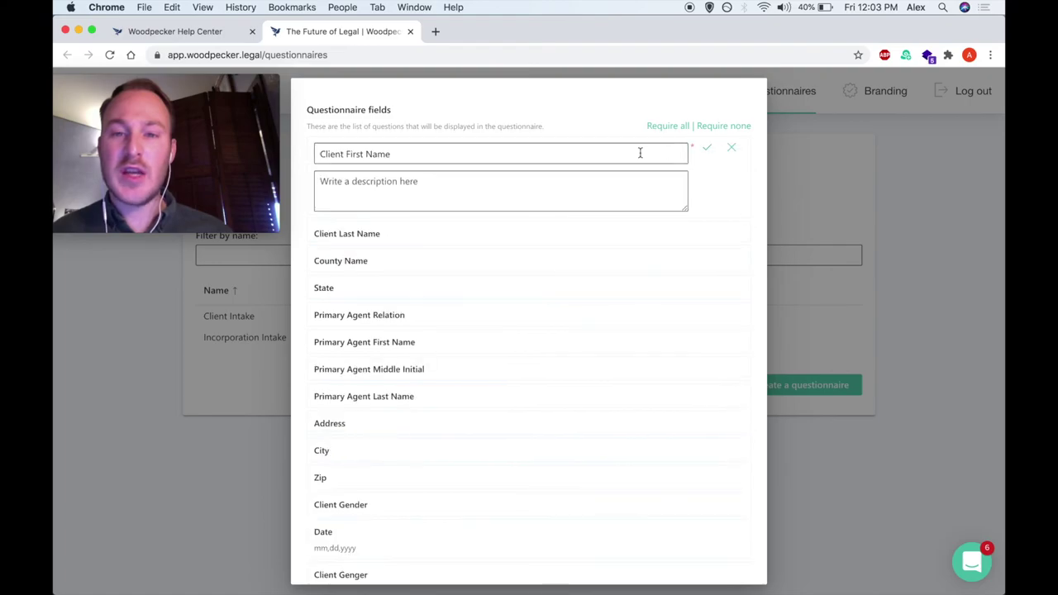
triple_click(532, 157)
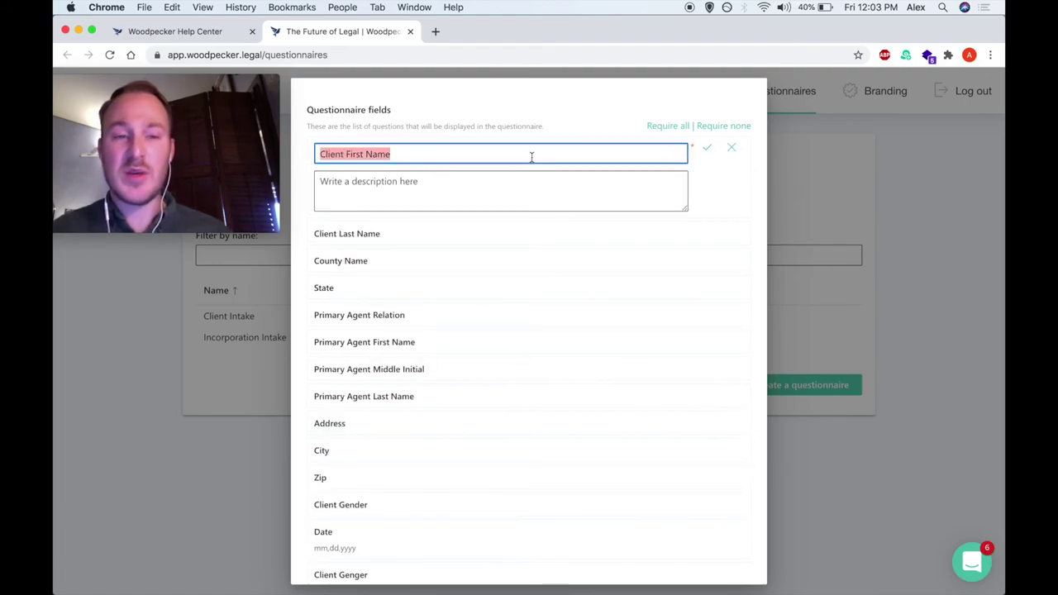
key("BackSpace")
left_click(434, 191)
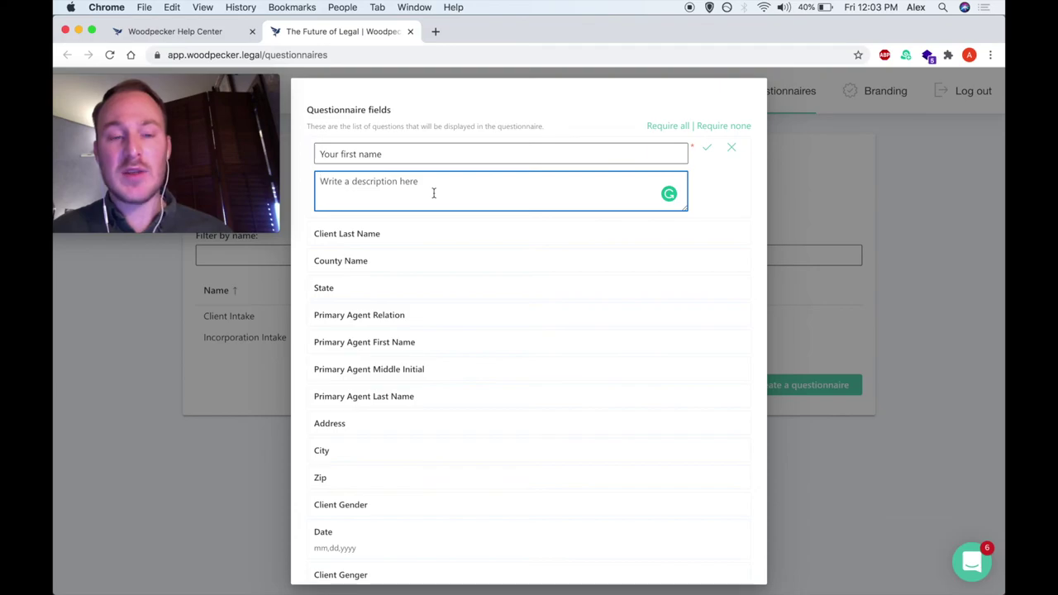
left_click(707, 148)
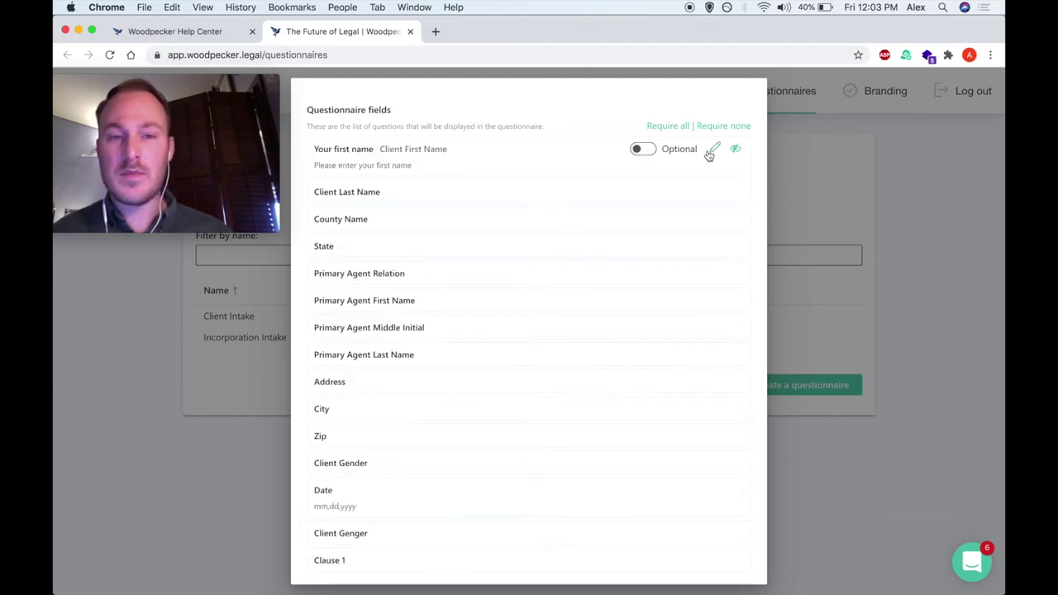
- Exclude Clause 1, copy the shareable link, and save the questionnaire
scroll(735, 430, "down", 3)
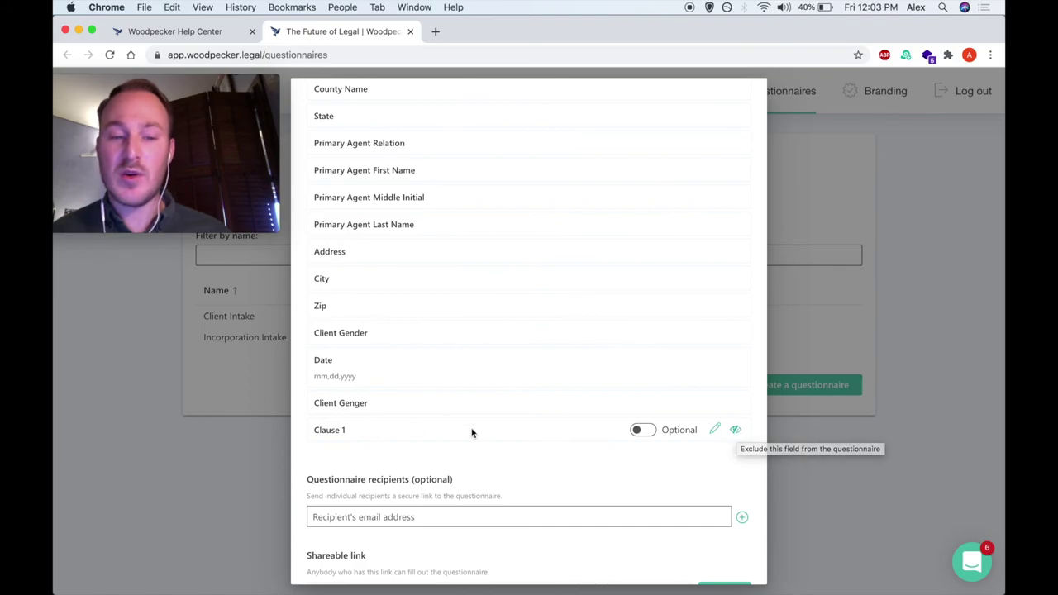
left_click(733, 430)
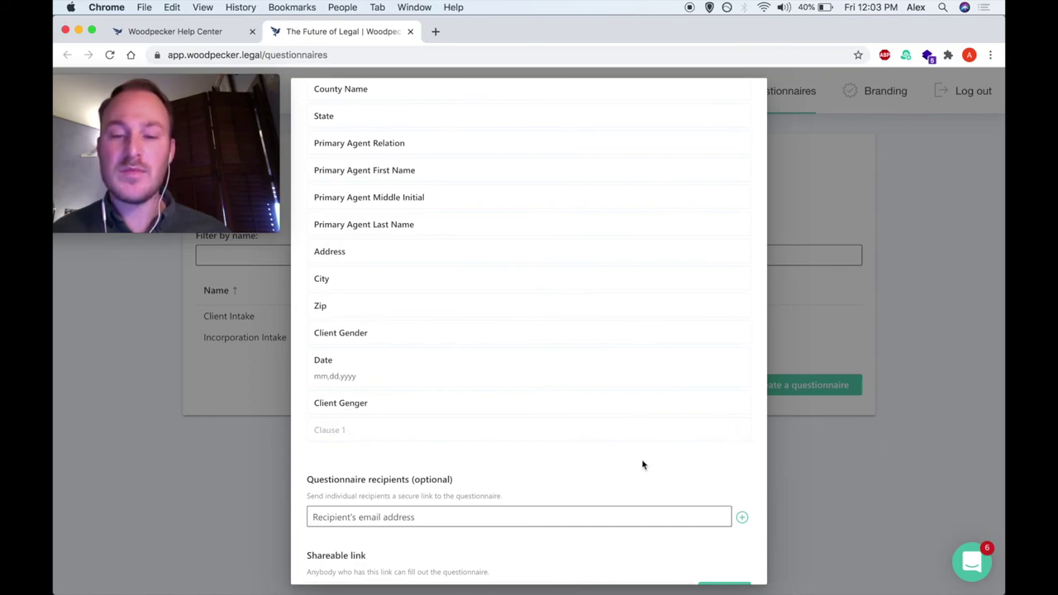
scroll(649, 413, "down", 3)
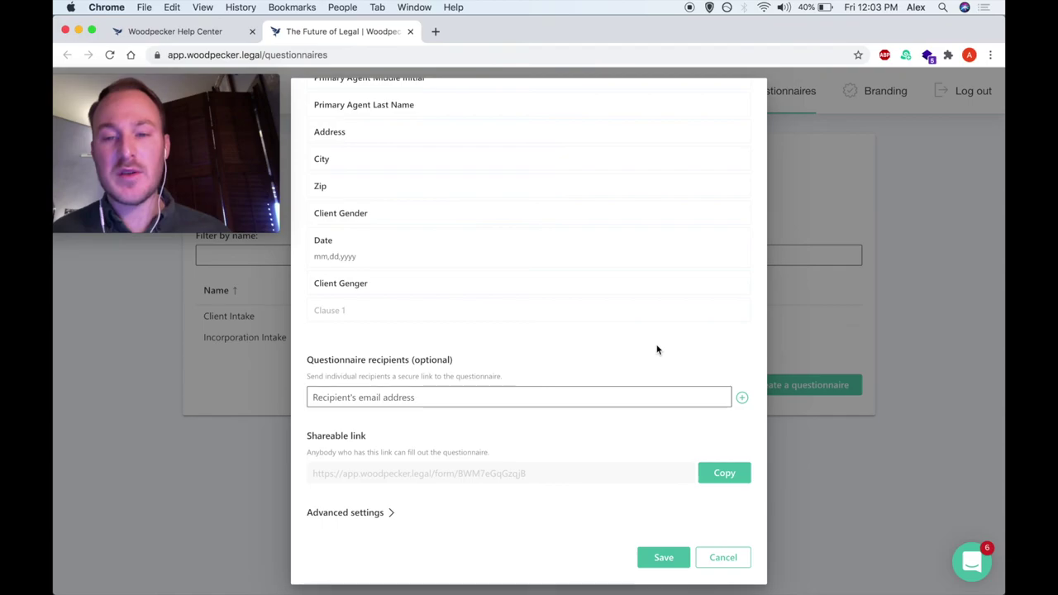
left_click(516, 395)
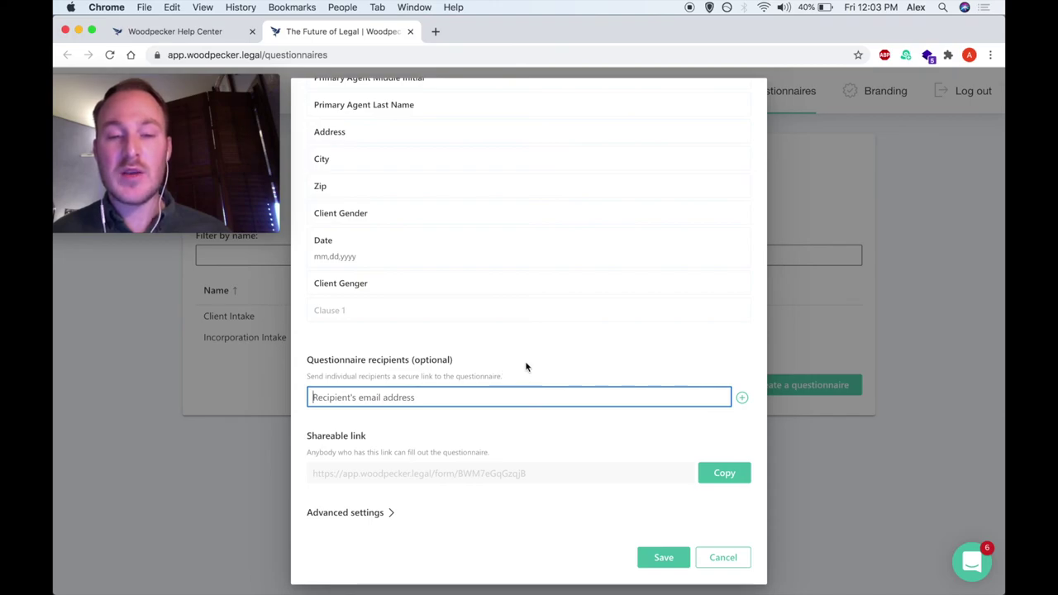
left_click(588, 451)
left_click(713, 475)
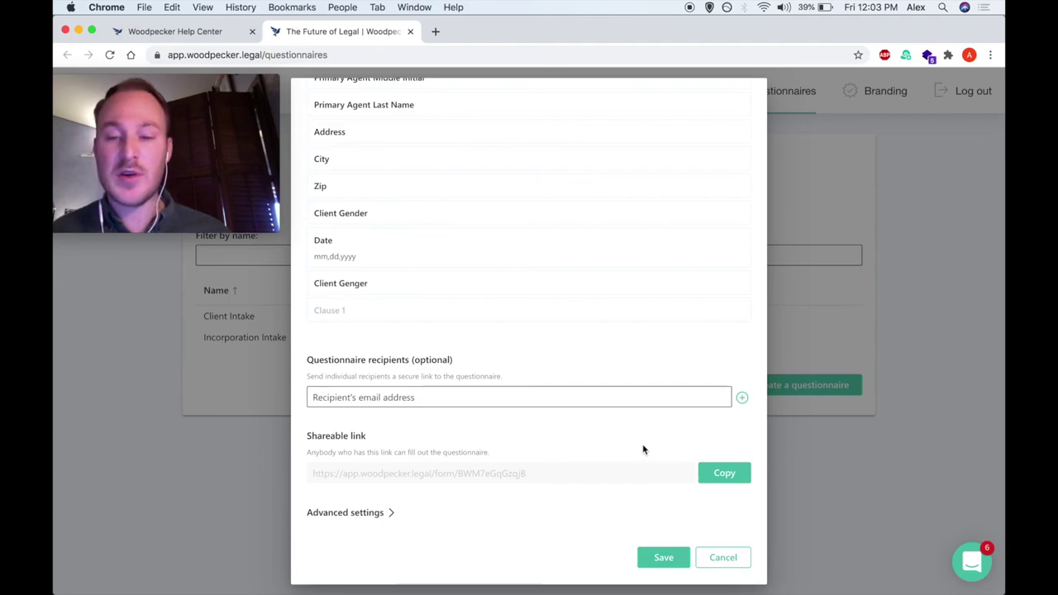
left_click(660, 556)
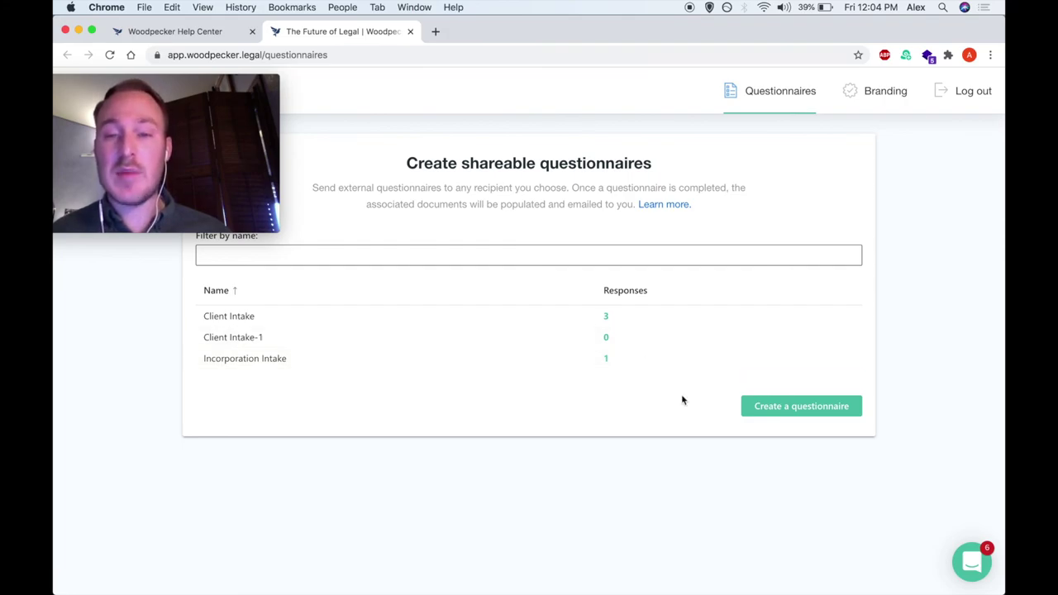
left_click(877, 91)
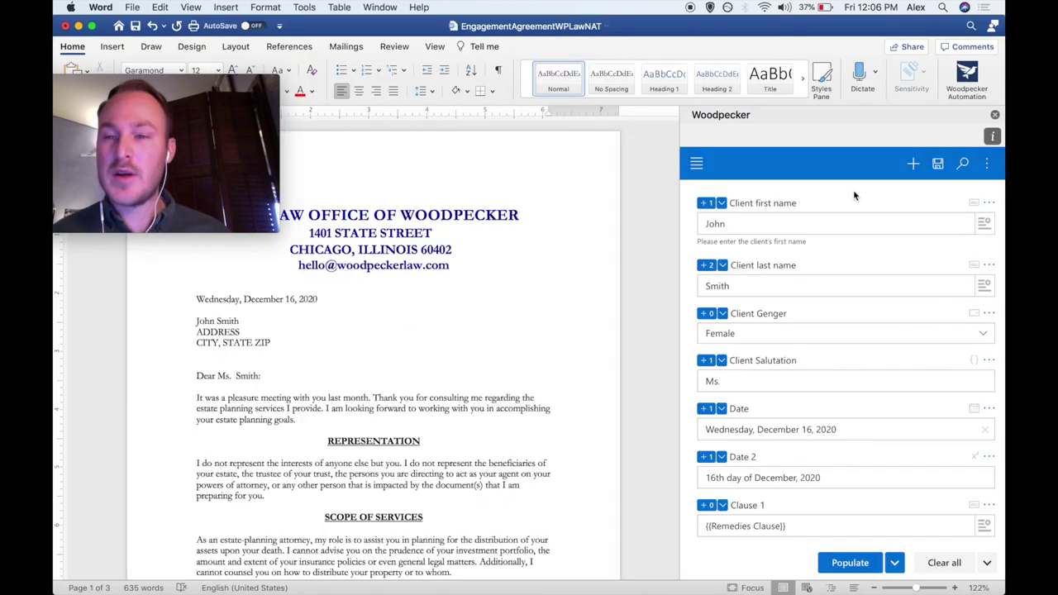
- Open the Woodpecker pane's hamburger menu to list the add-in's features
left_click(696, 163)
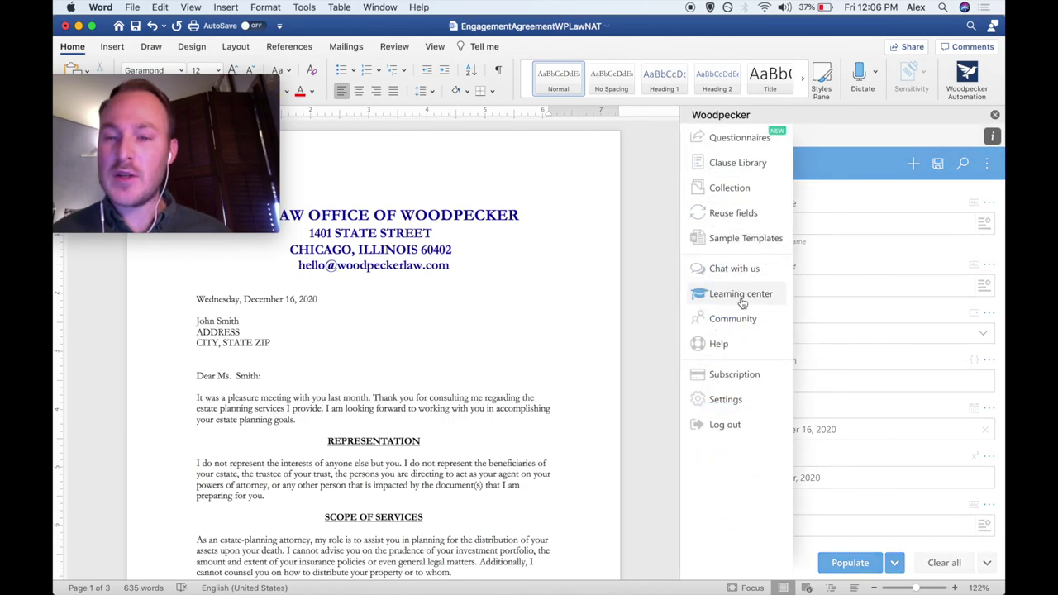